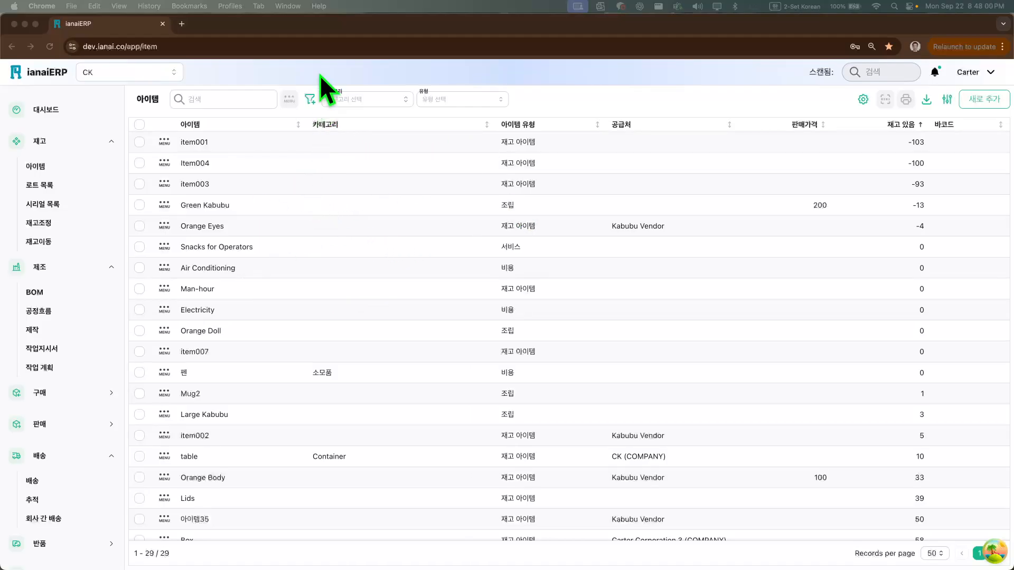
Go to the dashboard and collapse the expanded 재고, 제조 and 배송 navigation groups
left_click(58, 74)
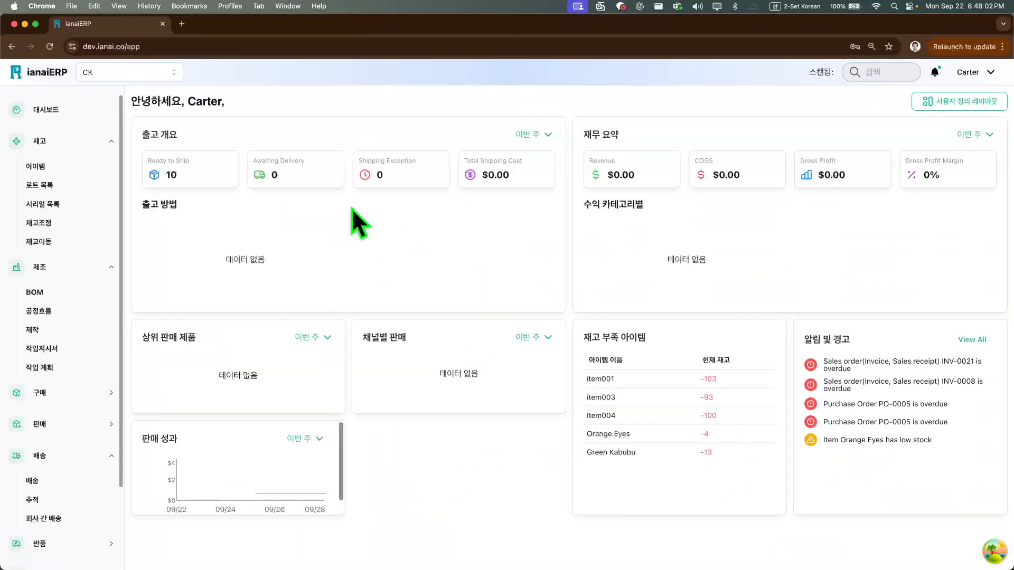
left_click(112, 142)
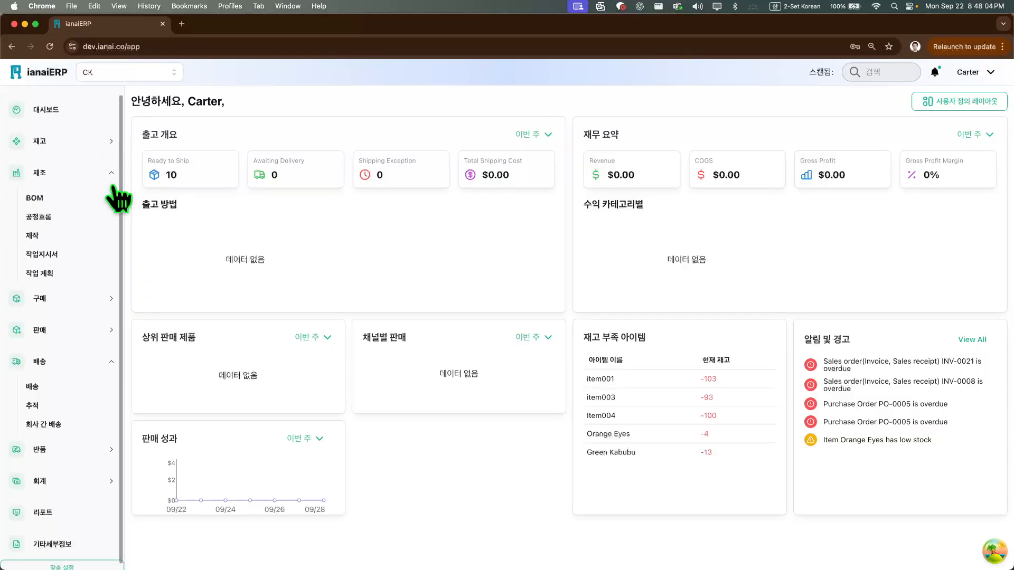
left_click(111, 174)
left_click(112, 267)
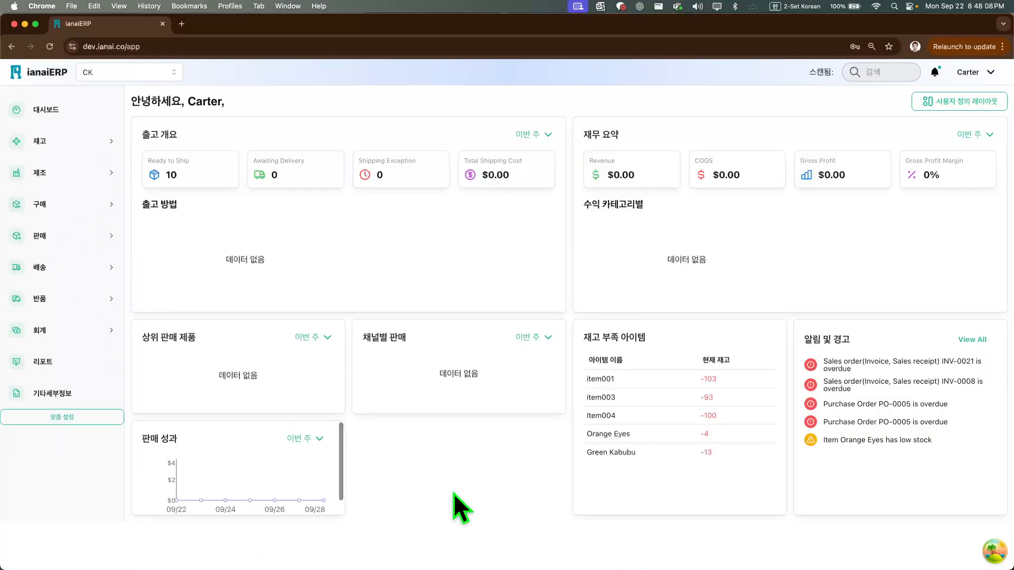
Open the 아이템 list under 재고 and look through all of its items
left_click(82, 149)
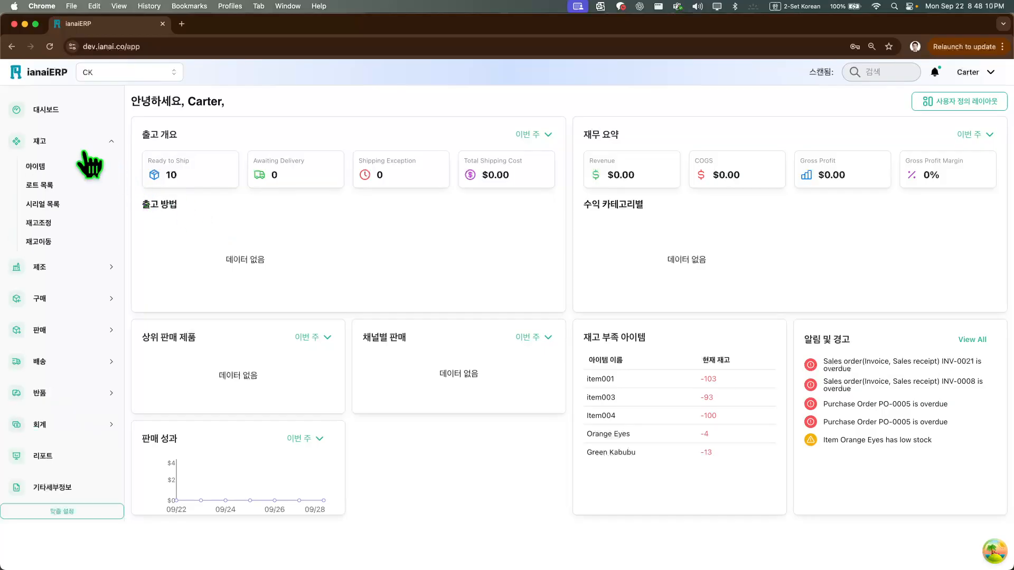
left_click(38, 167)
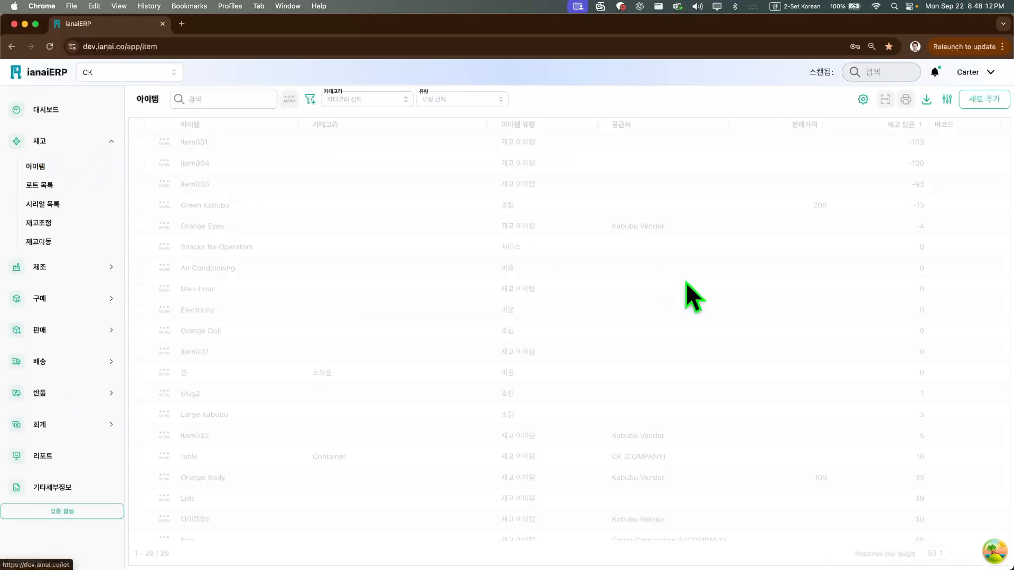
scroll(626, 317, "down", 4)
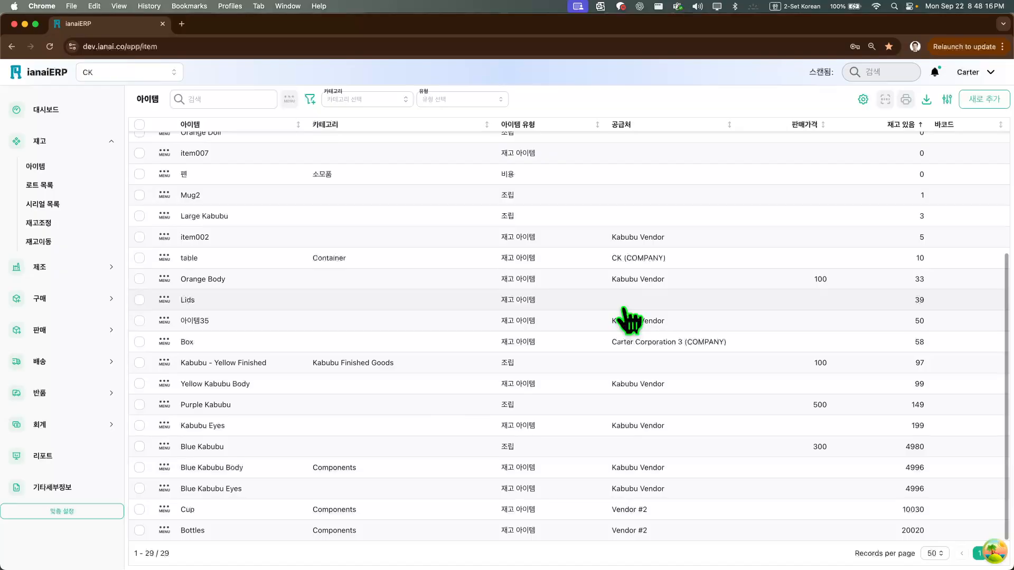
scroll(629, 321, "up", 3)
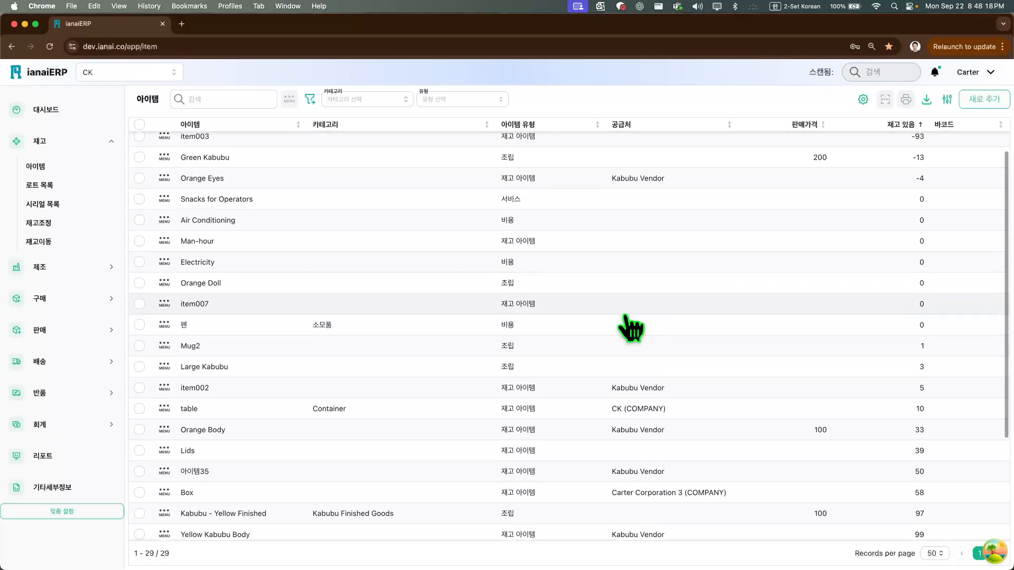
scroll(628, 328, "up", 1)
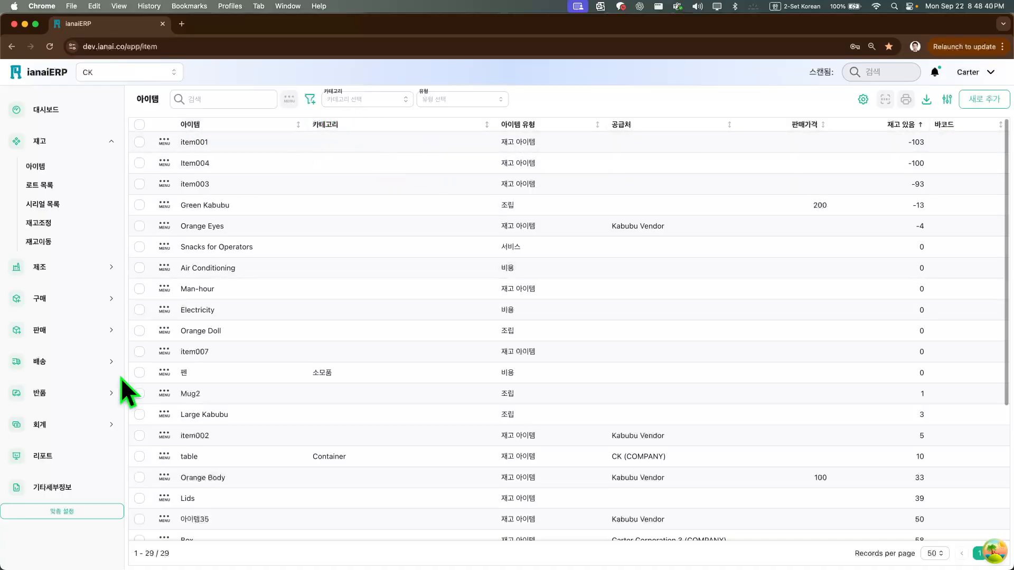
scroll(269, 468, "down", 2)
scroll(269, 471, "down", 5)
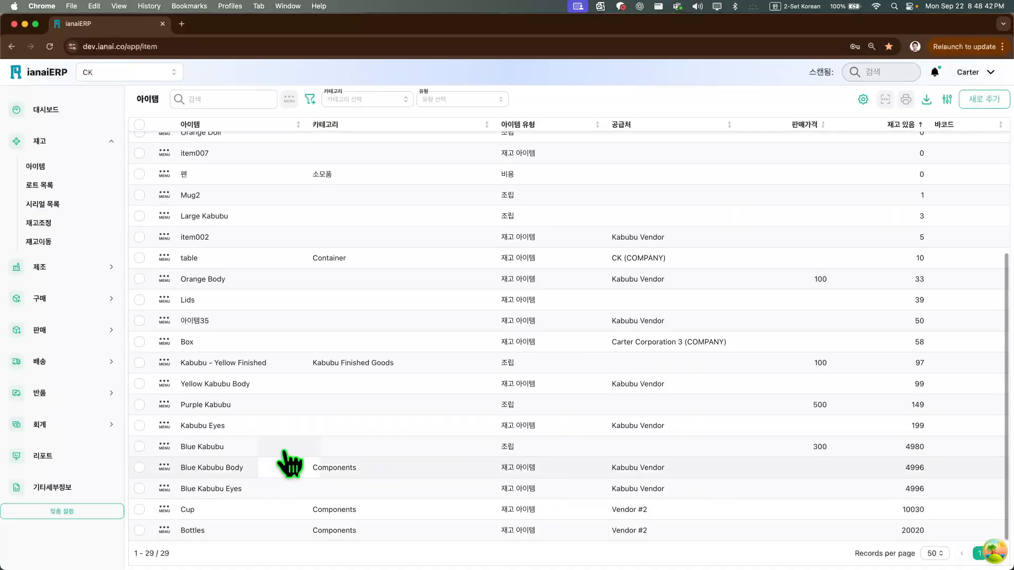
scroll(291, 449, "up", 6)
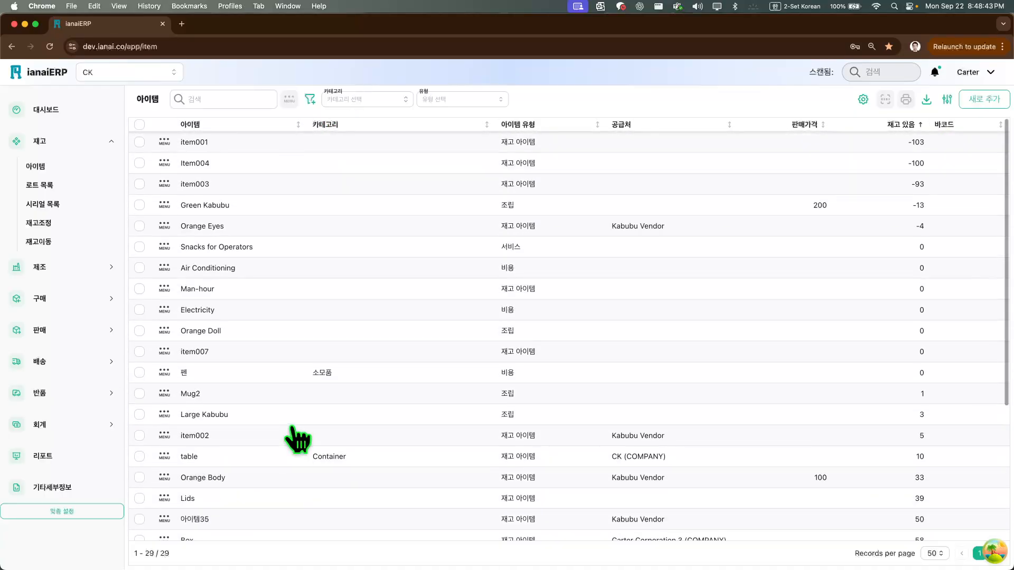
Review the 로트 목록, 시리얼 목록 and 재고조정 lists under 재고, ending back on the 아이템 list
left_click(77, 190)
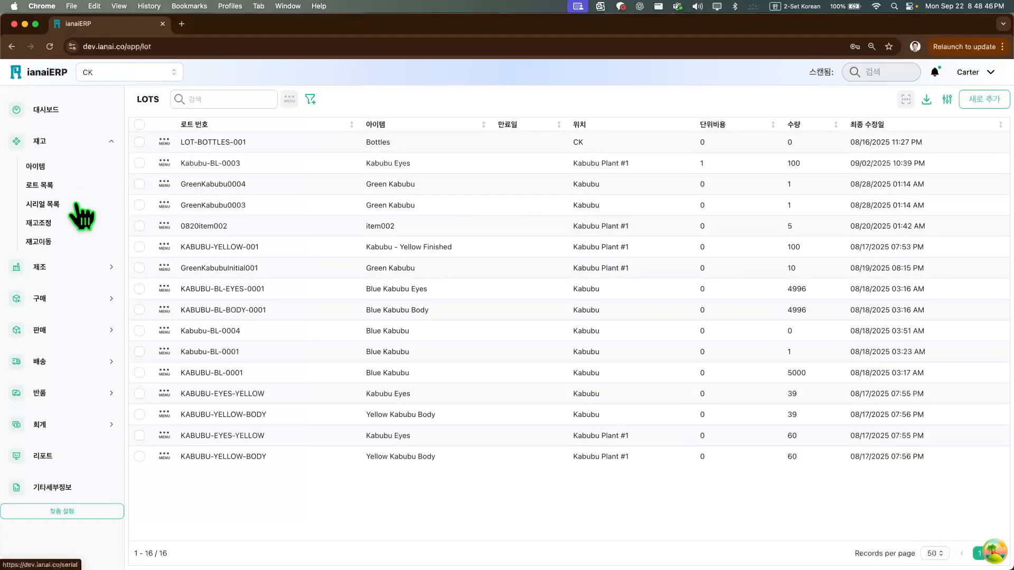
left_click(77, 205)
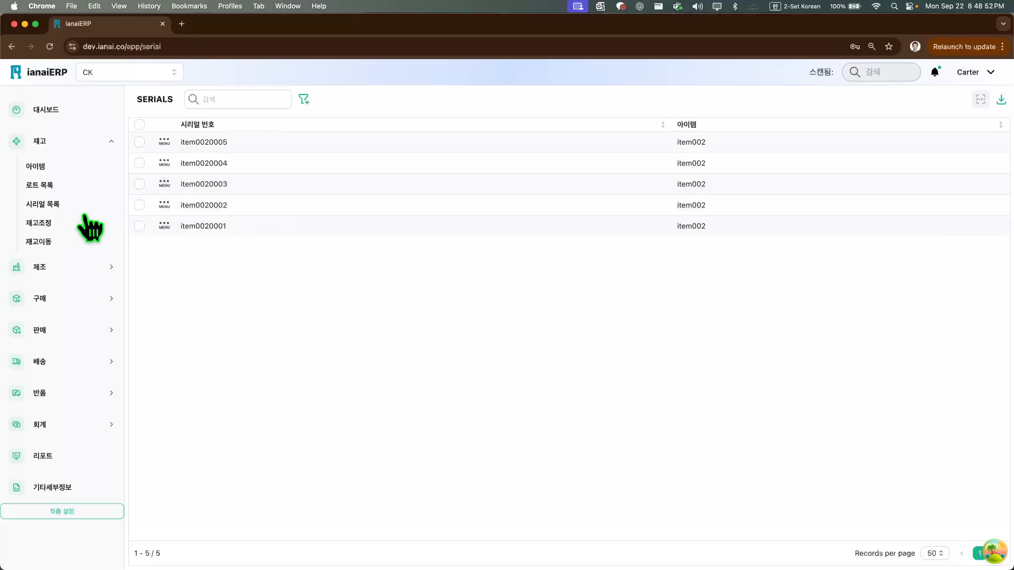
left_click(69, 223)
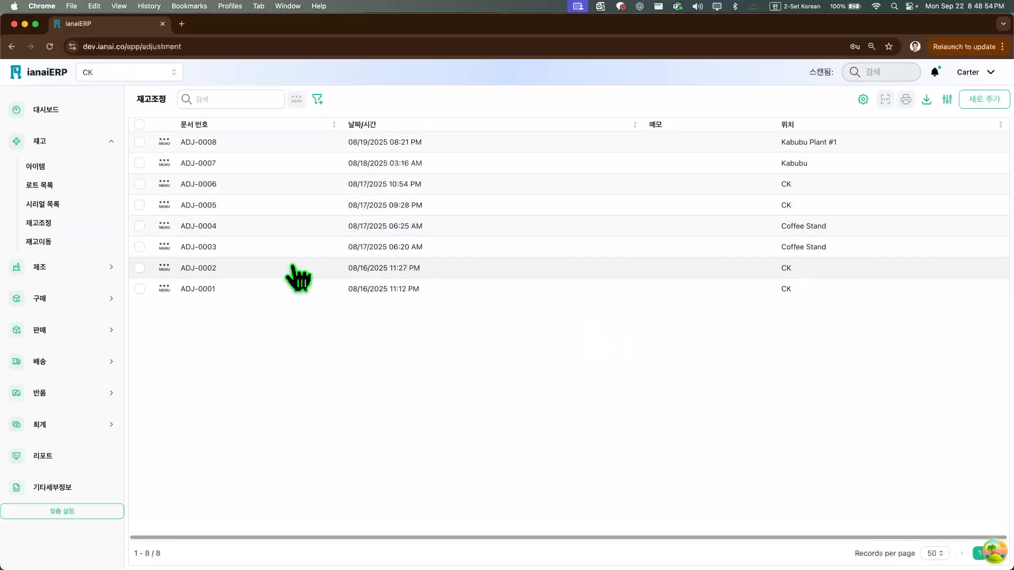
left_click(82, 168)
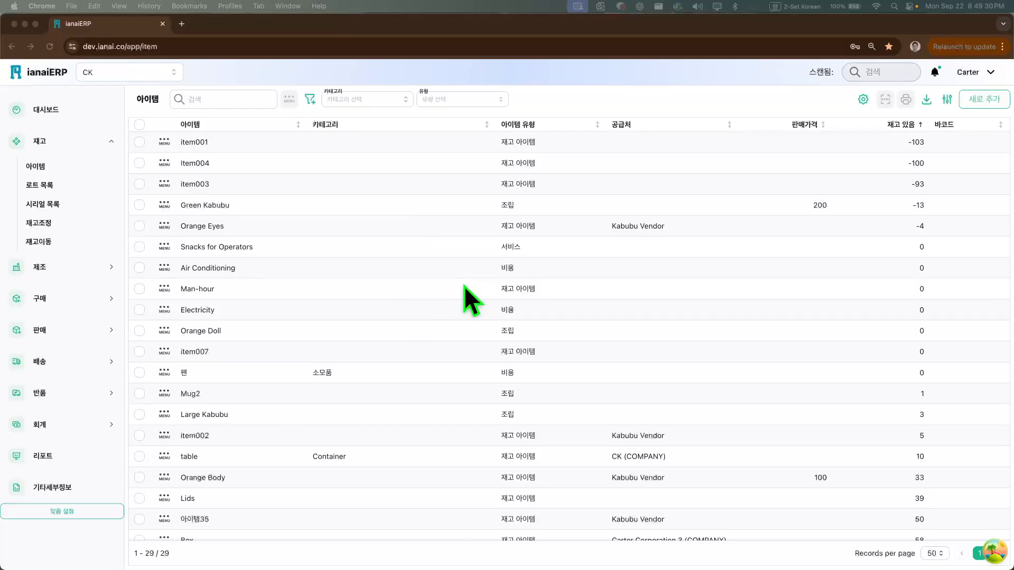
Examine the search and table filter options of the item list without applying any filter
left_click(525, 96)
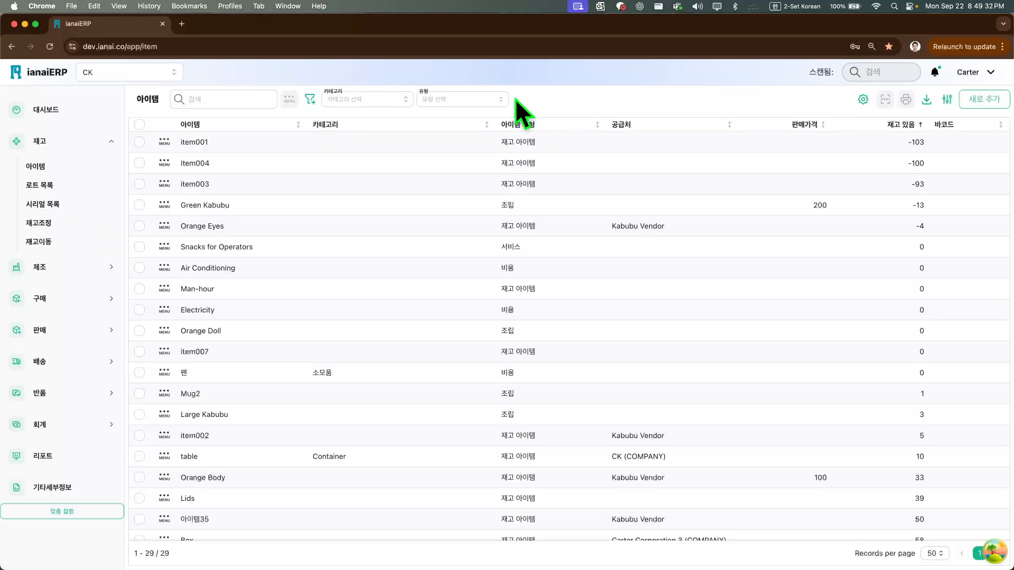
left_click(193, 99)
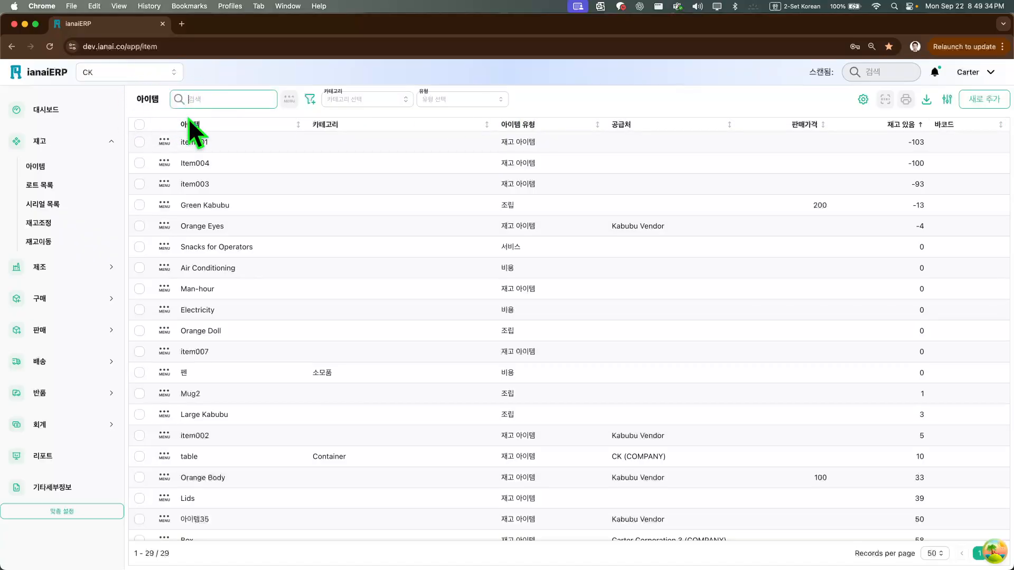
left_click(310, 100)
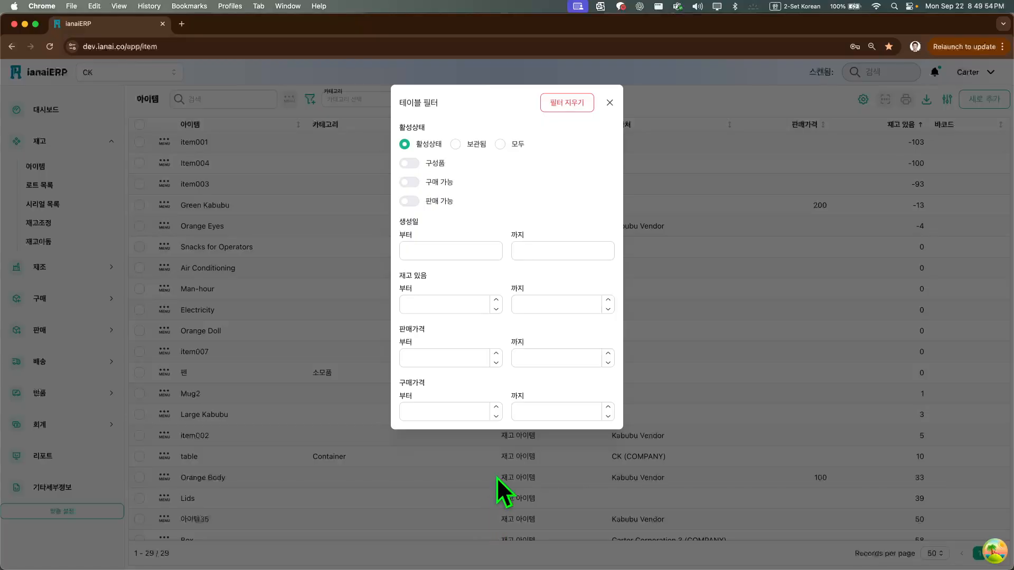
left_click(610, 102)
Examine the 카테고리 and 유형 filter choices of the item list without selecting any
left_click(391, 100)
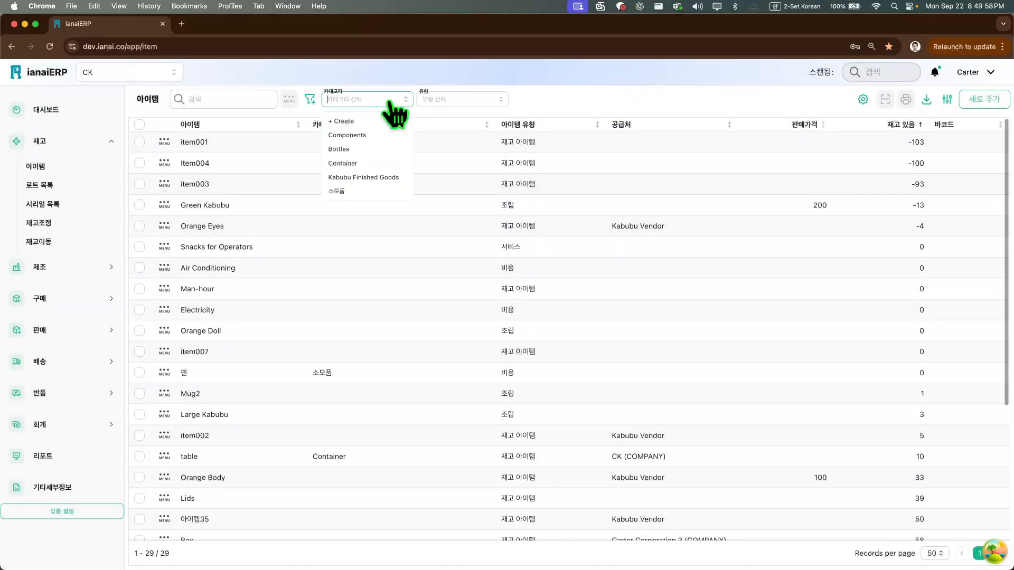
left_click(452, 100)
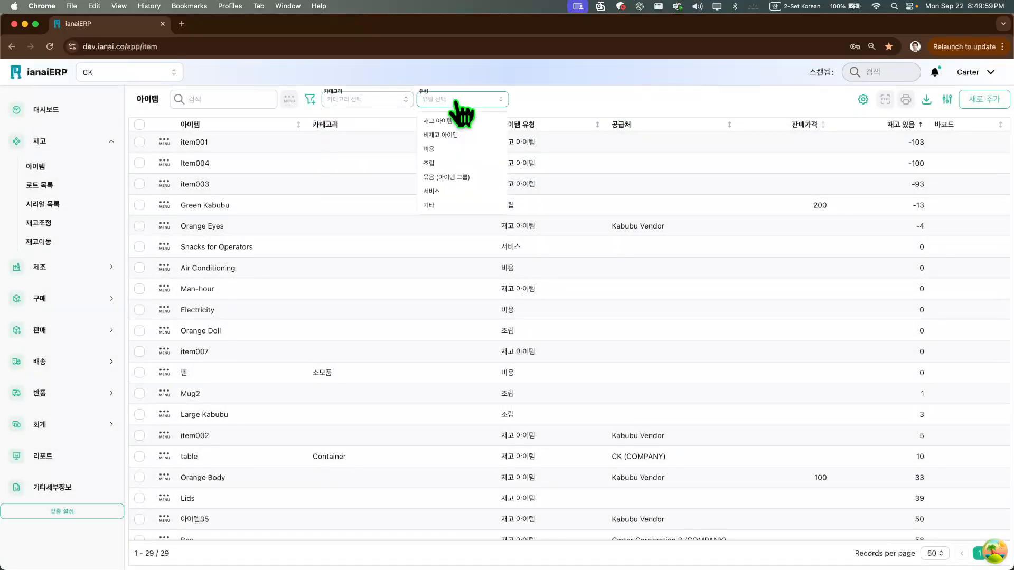
left_click(377, 101)
left_click(563, 103)
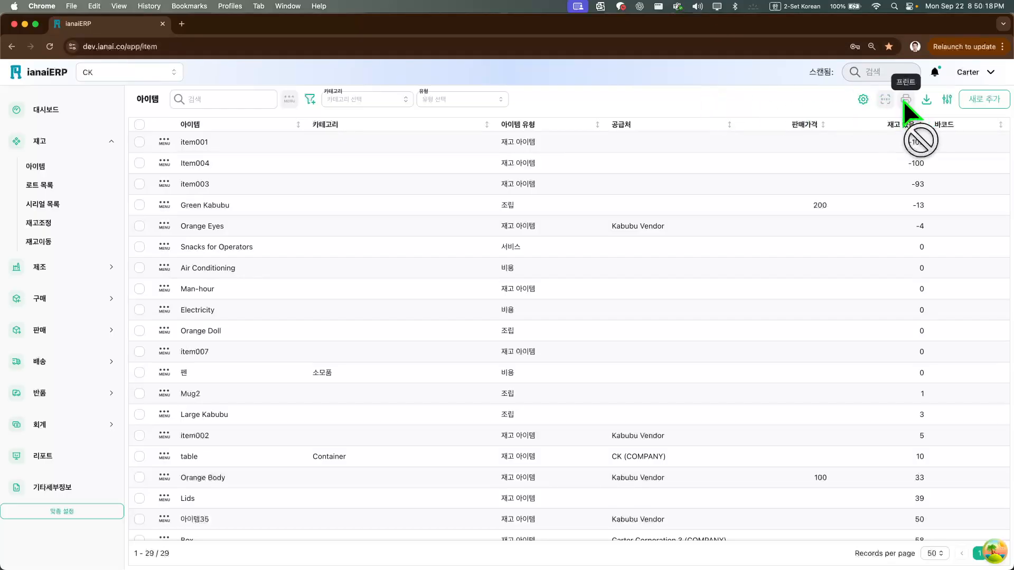
Show the 설명 and SKU columns in the item table
left_click(947, 100)
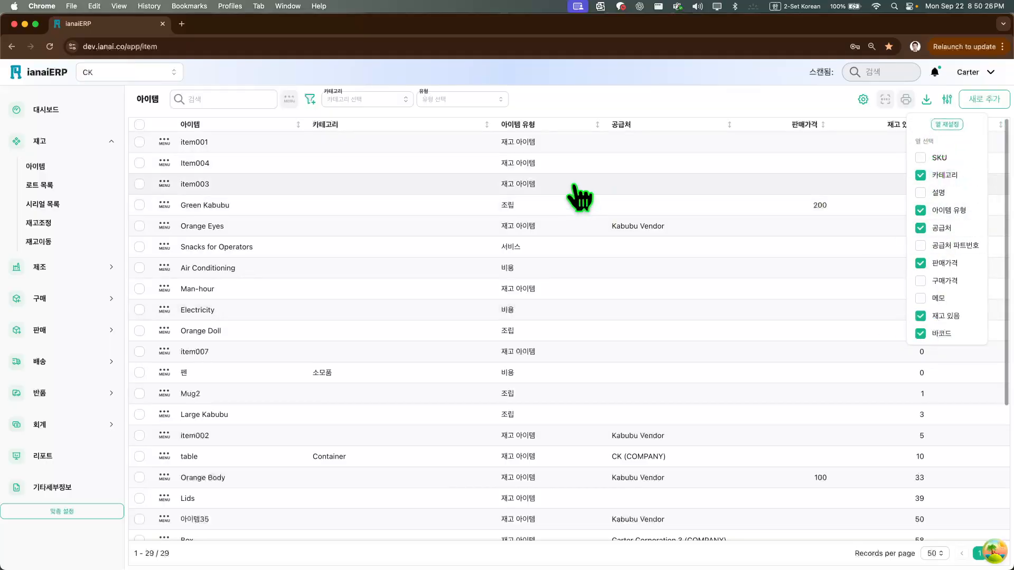
left_click(613, 97)
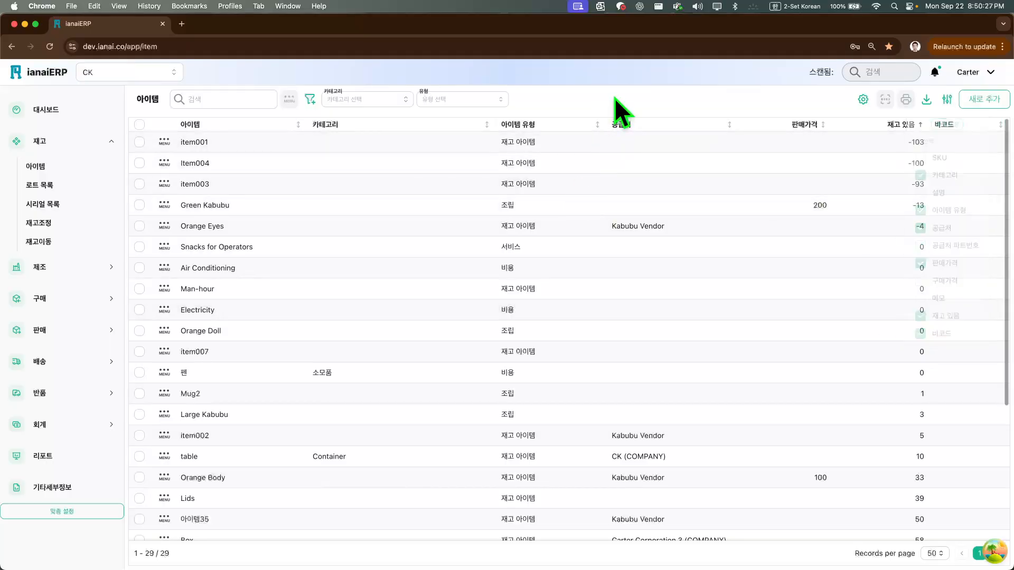
left_click(947, 101)
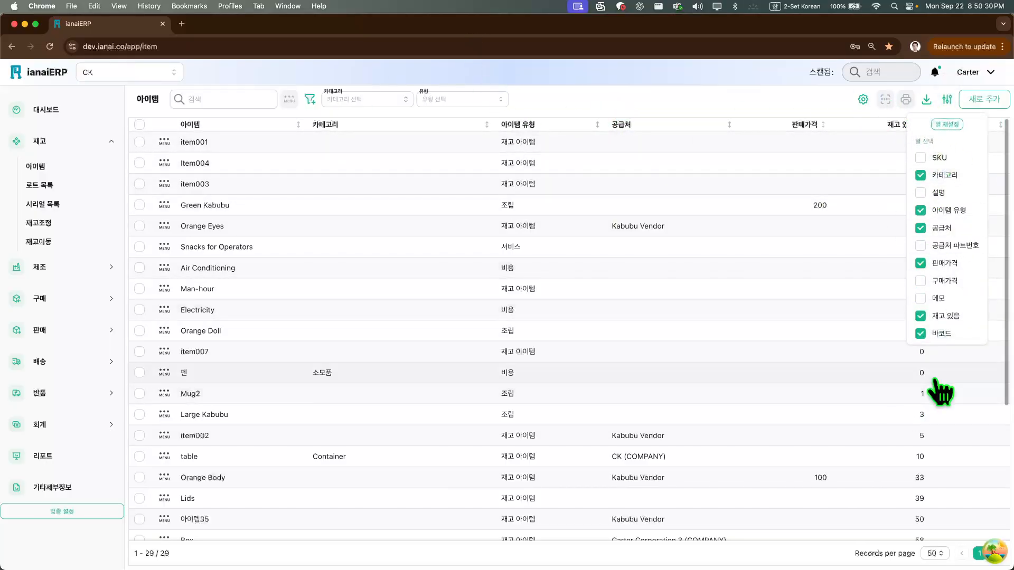
left_click(939, 196)
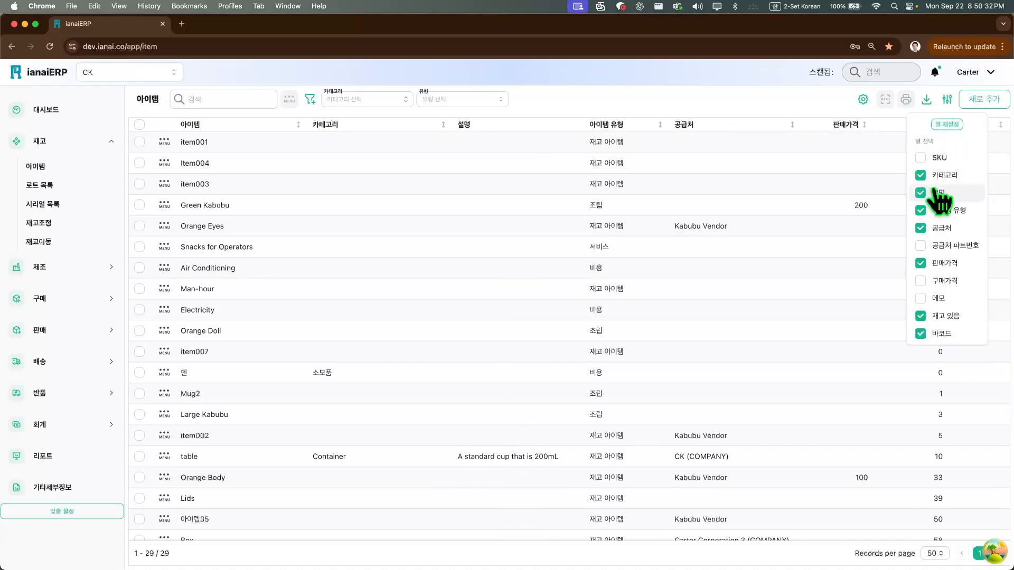
left_click(938, 158)
left_click(936, 245)
left_click(936, 245)
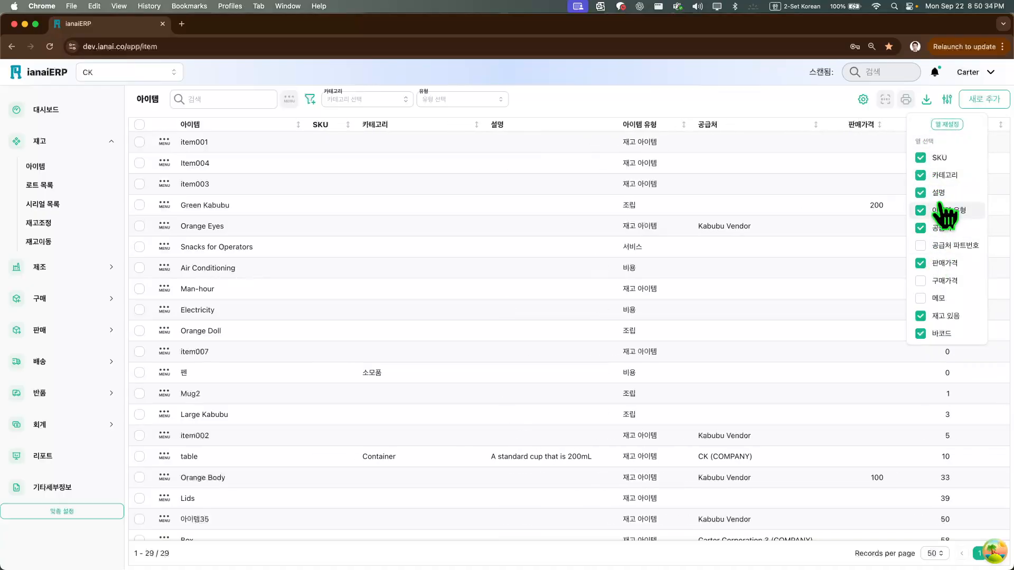
Hide the SKU and 설명 columns of the item table again and close the column selection
left_click(939, 157)
left_click(939, 192)
left_click(837, 107)
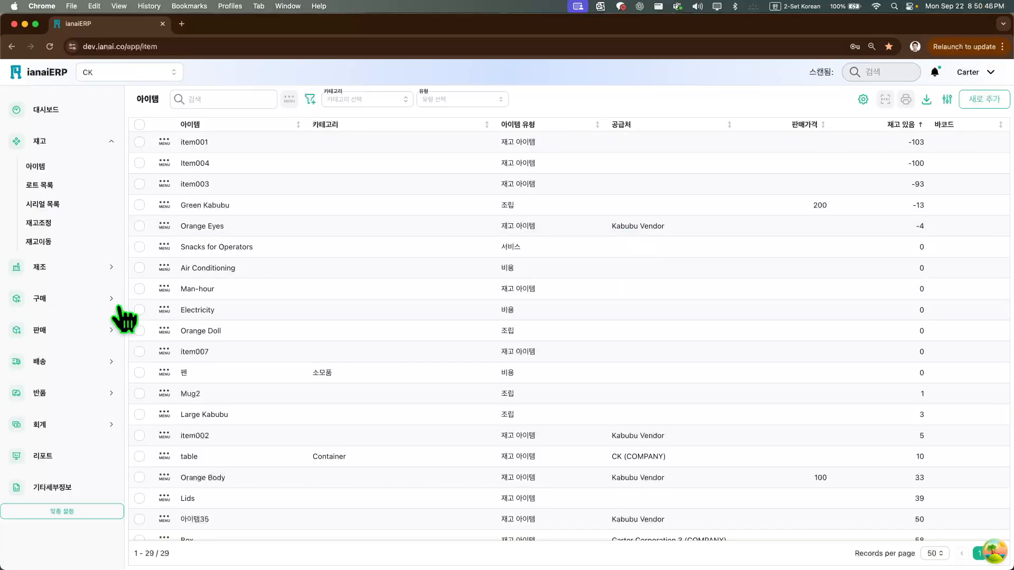
Start a new item record, switch 마스터 레코드 표시 off and on again, and read its explanation
left_click(1000, 111)
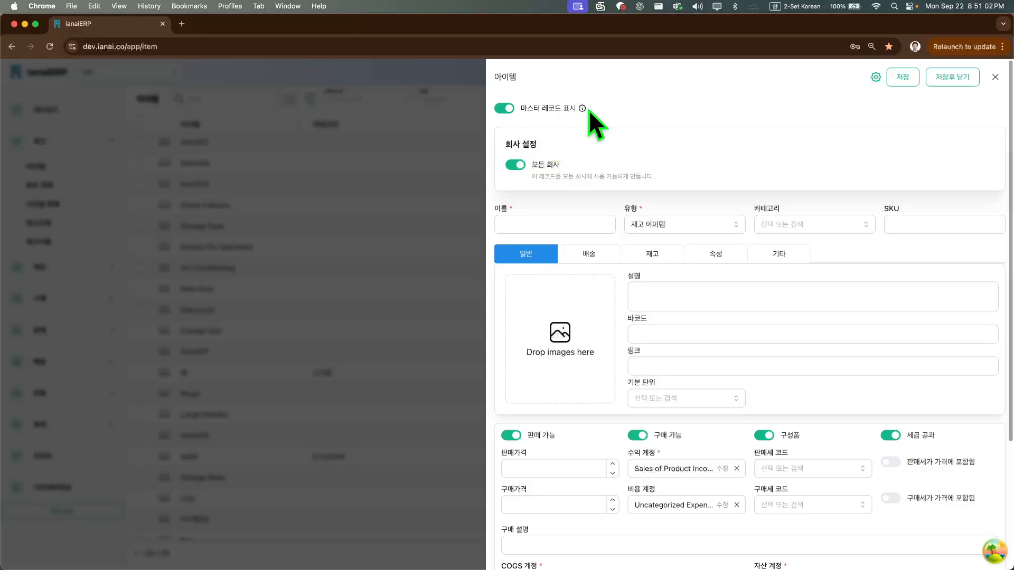
left_click(506, 113)
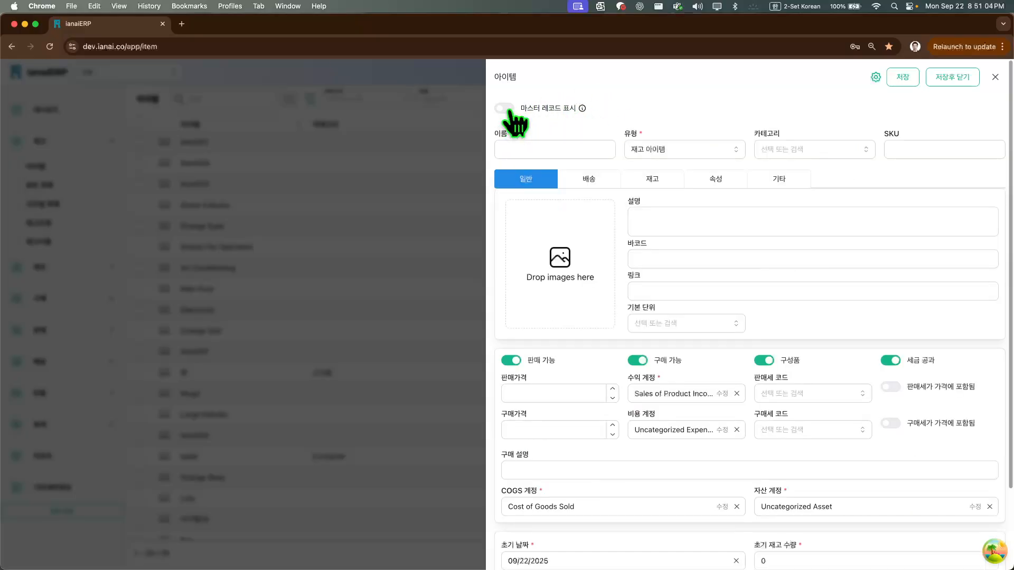
left_click(506, 113)
mouse_move(581, 111)
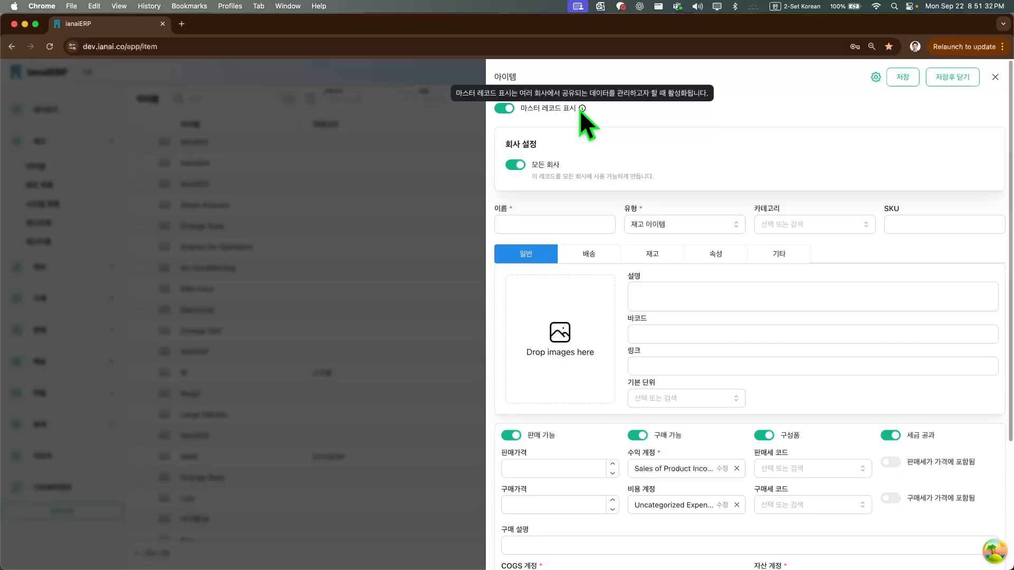
Restrict the new item to the Coffee Stand company instead of all companies, and leave the form without saving
left_click(516, 166)
left_click(711, 194)
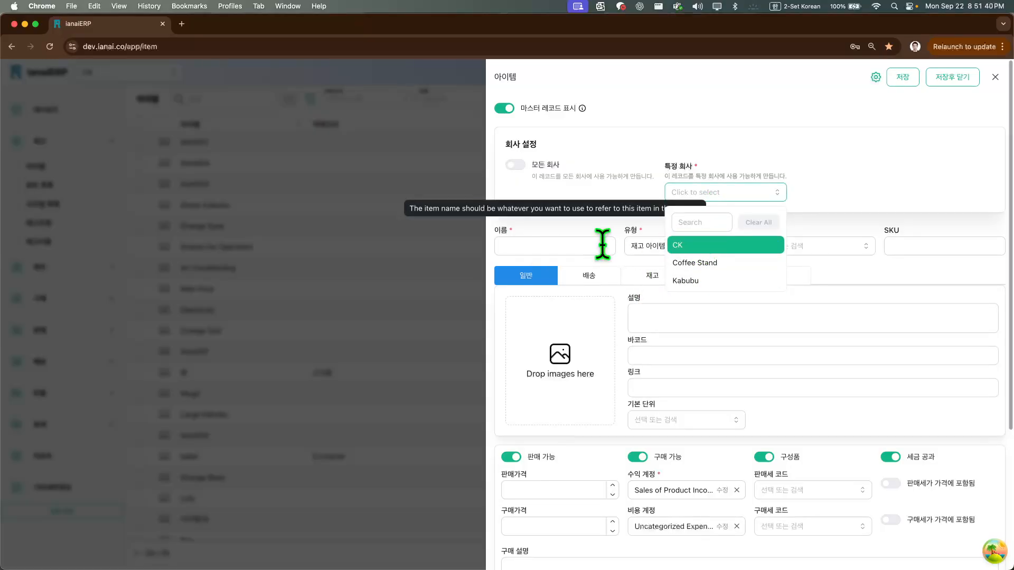
left_click(696, 263)
left_click(804, 150)
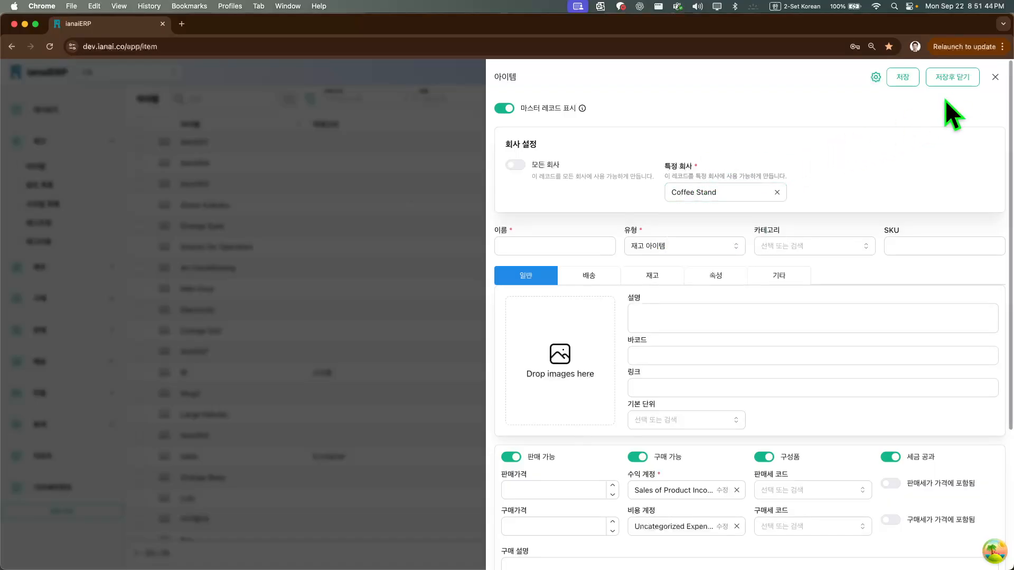
left_click(995, 76)
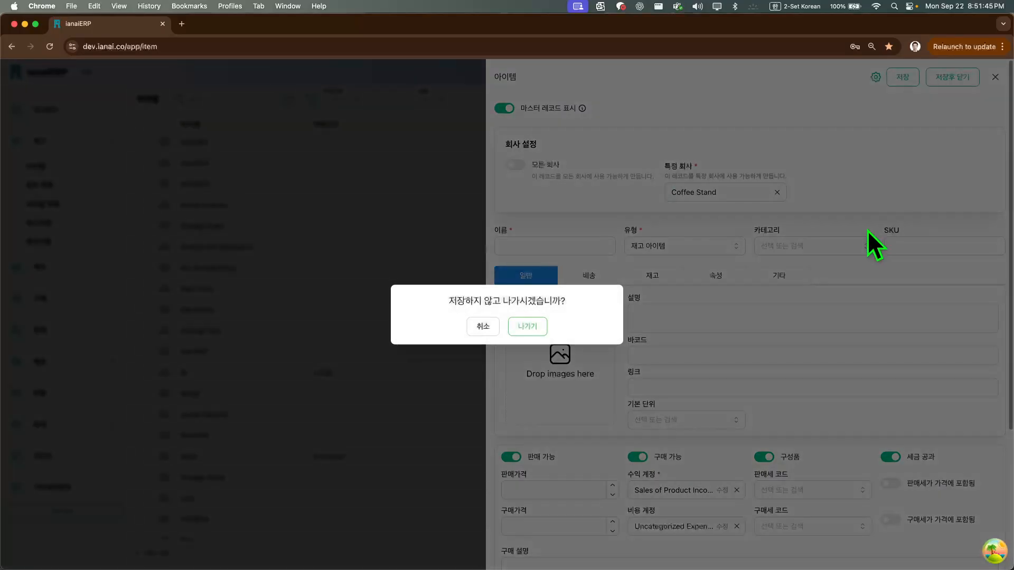
left_click(526, 326)
Switch the active company to Coffee Stand and open the record of the item "table"
left_click(103, 74)
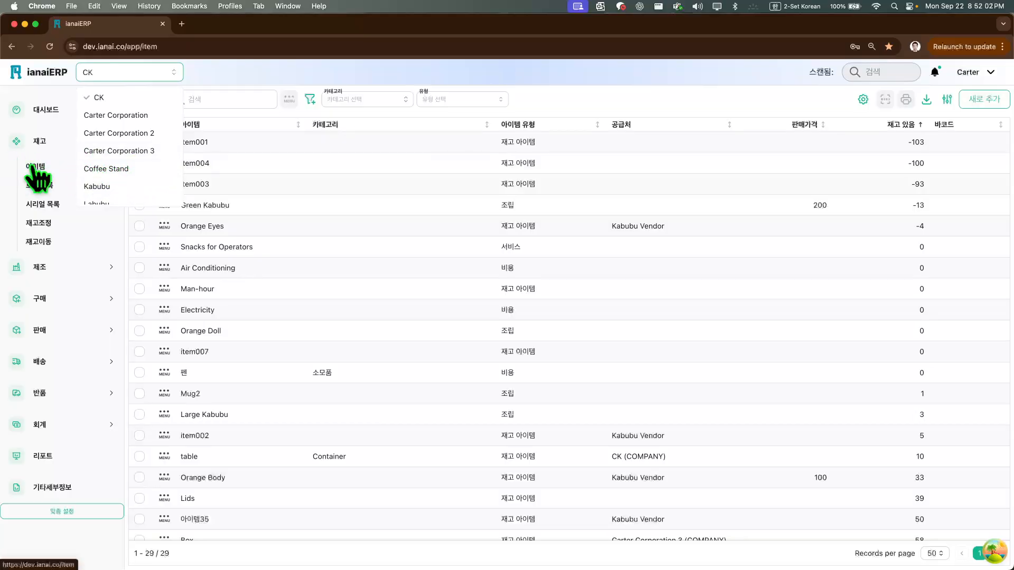
left_click(106, 167)
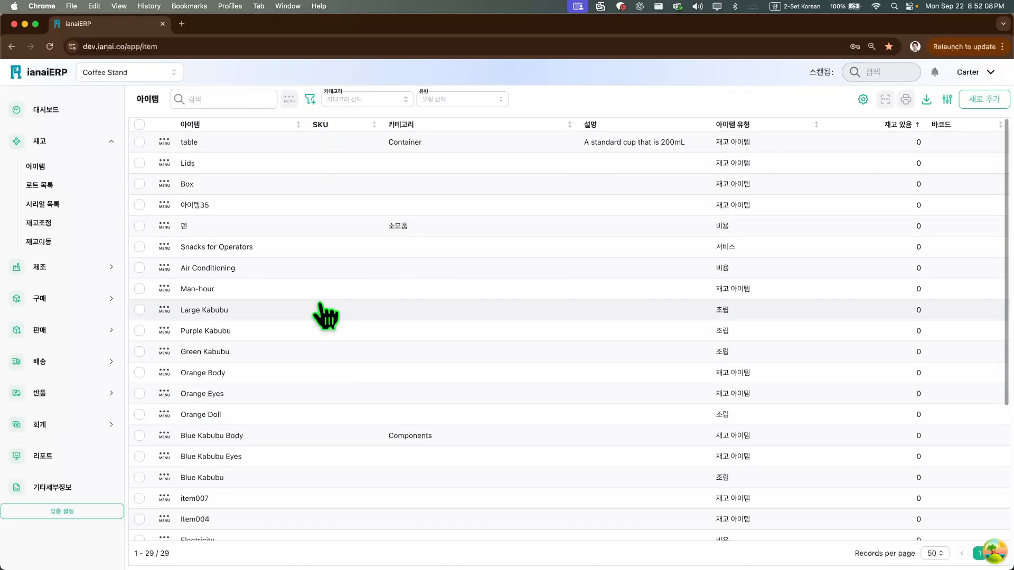
left_click(204, 143)
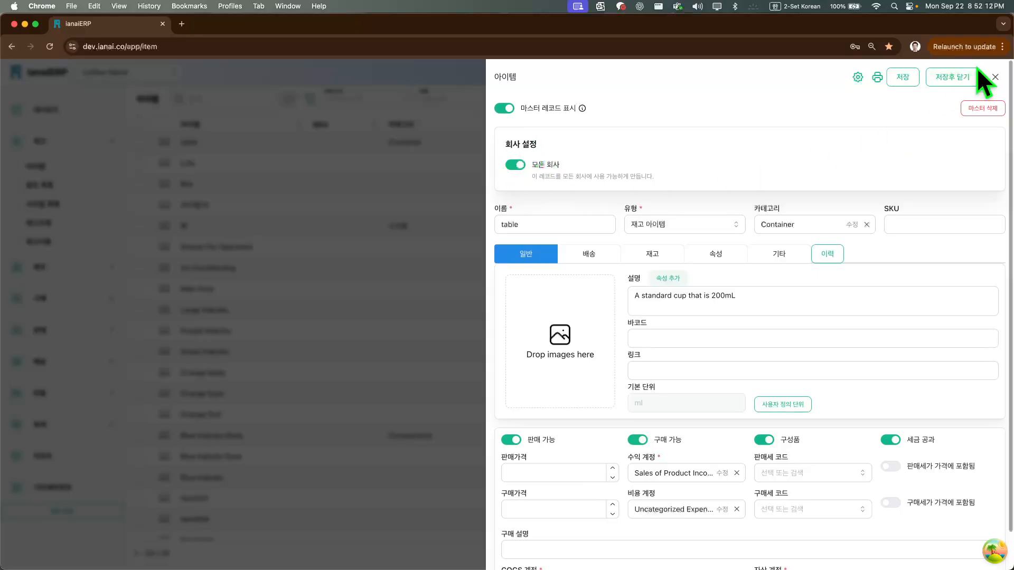
Close the record of the item "table", switch the active company to CK and expand the 재고 section
left_click(999, 77)
left_click(105, 78)
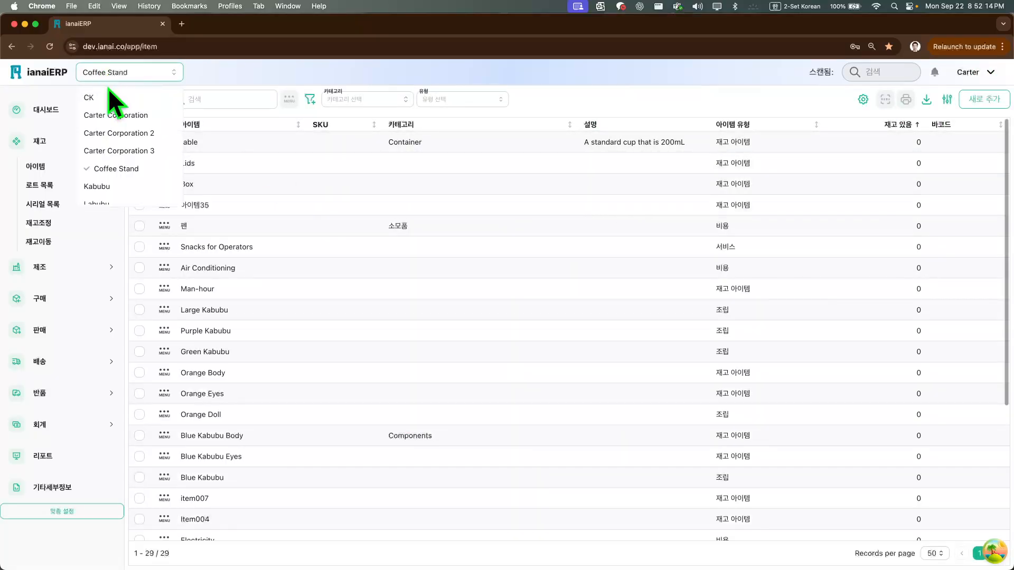
left_click(109, 97)
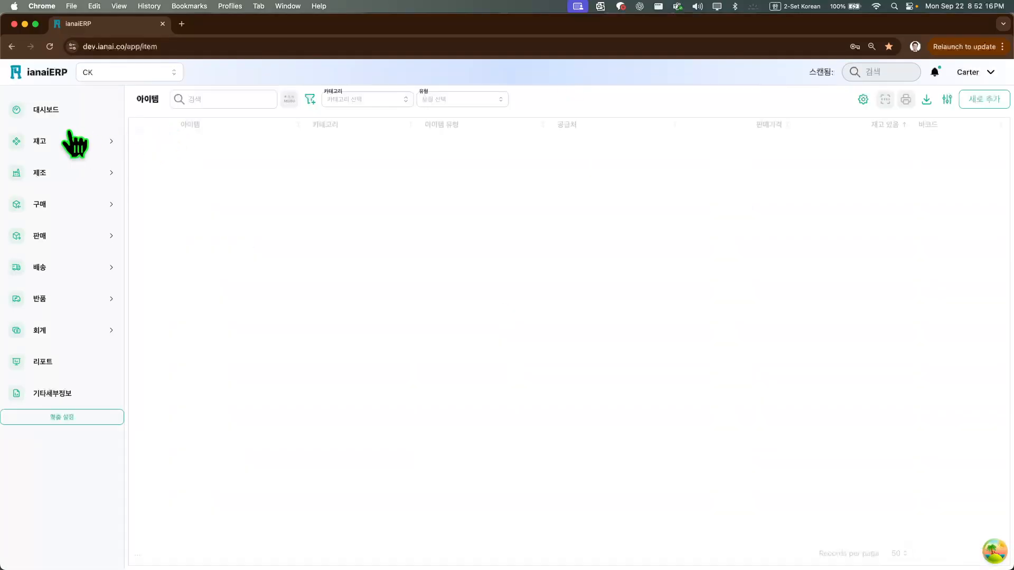
left_click(68, 142)
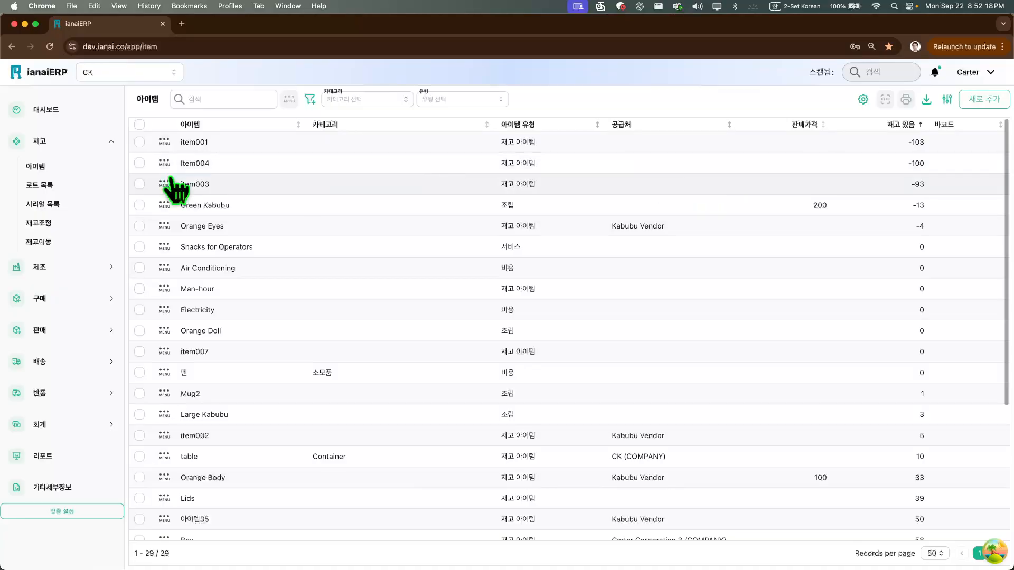
Start a new item record and review all the available item types without changing the type
left_click(988, 101)
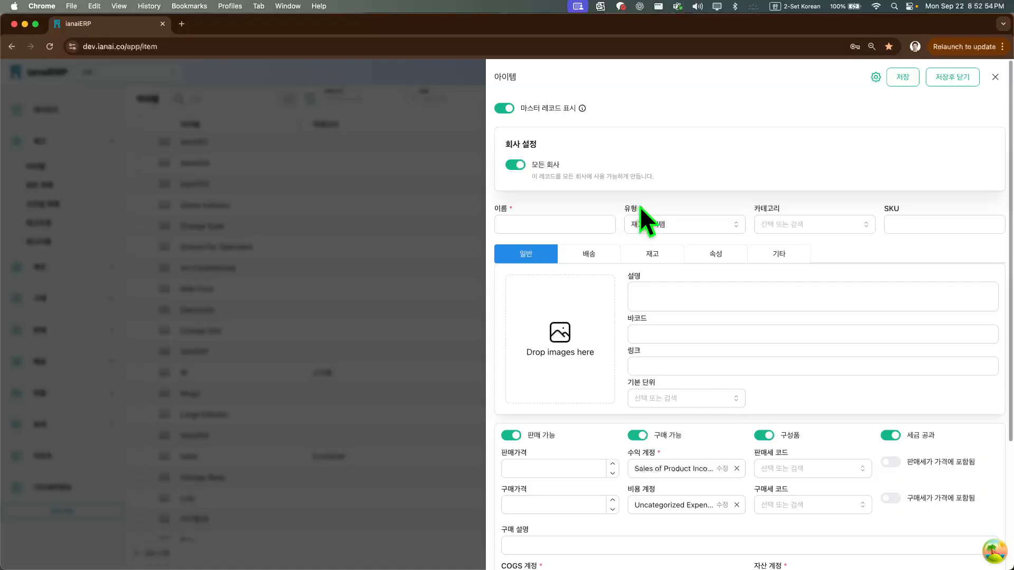
left_click(713, 226)
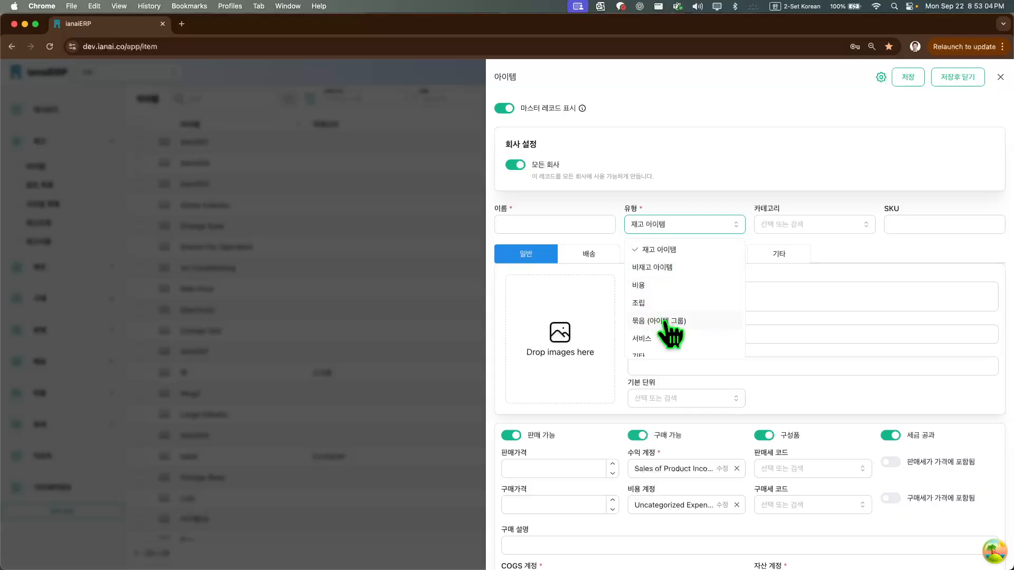
scroll(664, 323, "down", 1)
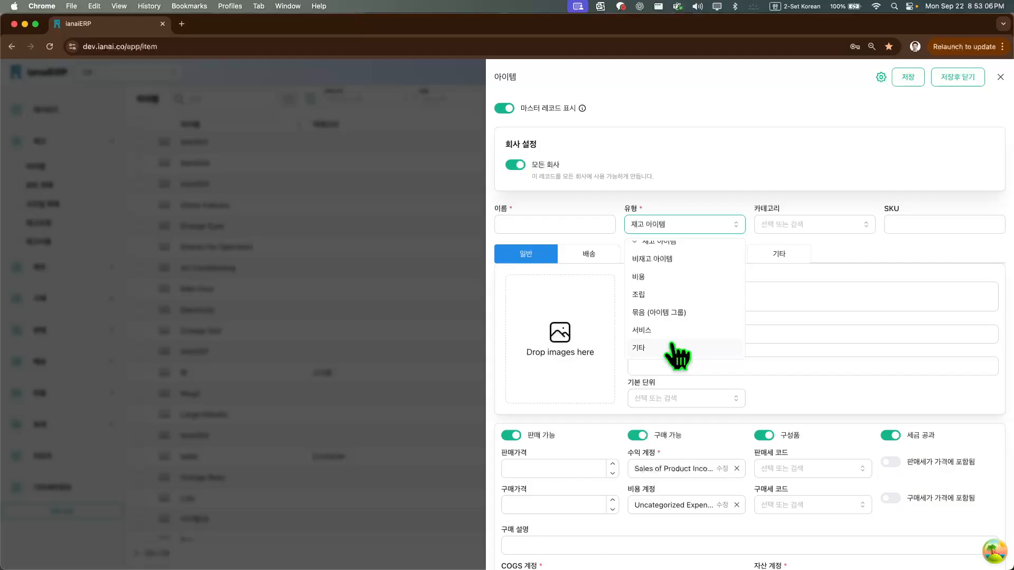
scroll(672, 259, "up", 2)
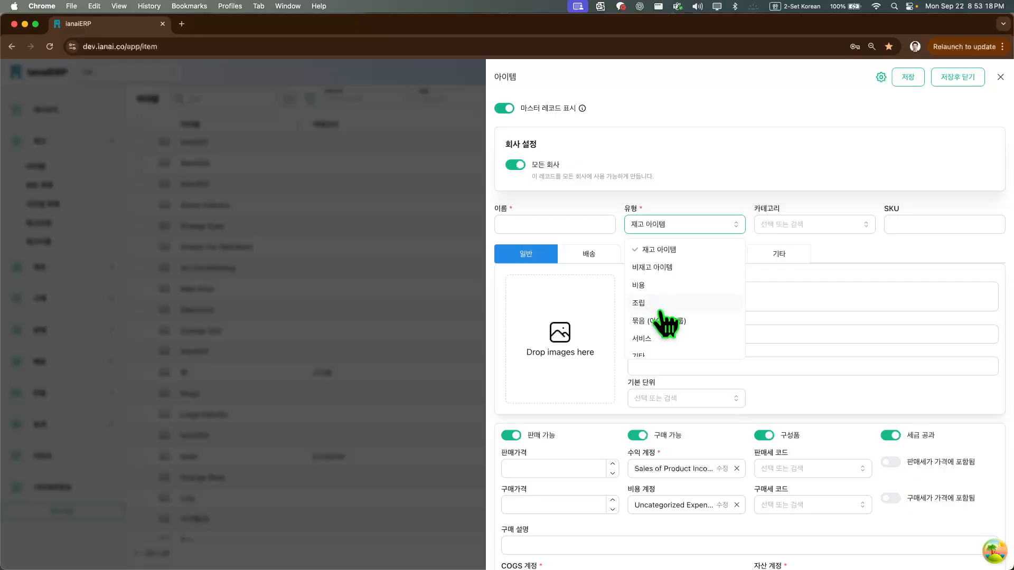
scroll(681, 309, "down", 1)
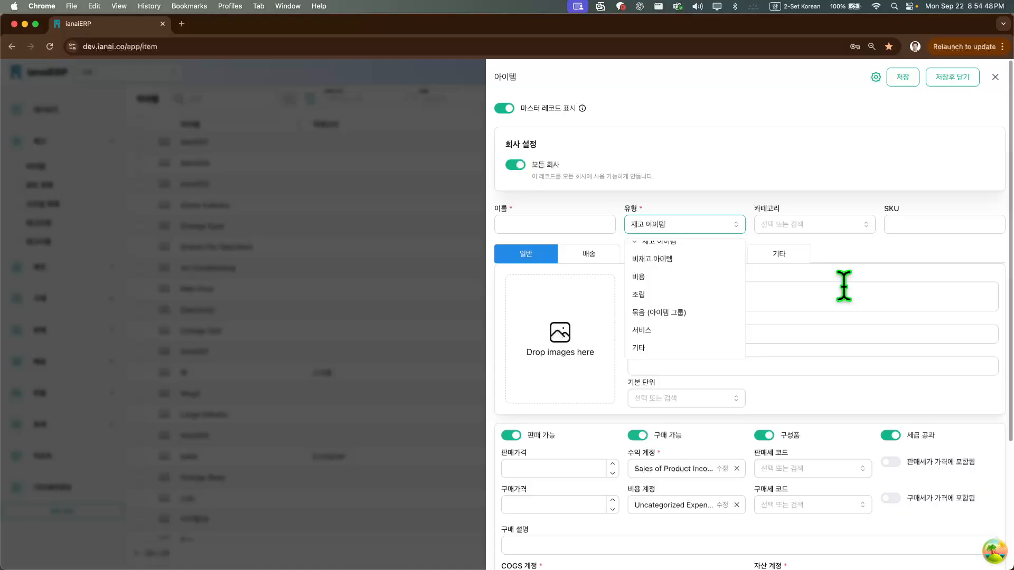
left_click(828, 158)
Name the new item 비타민A구미
left_click(593, 224)
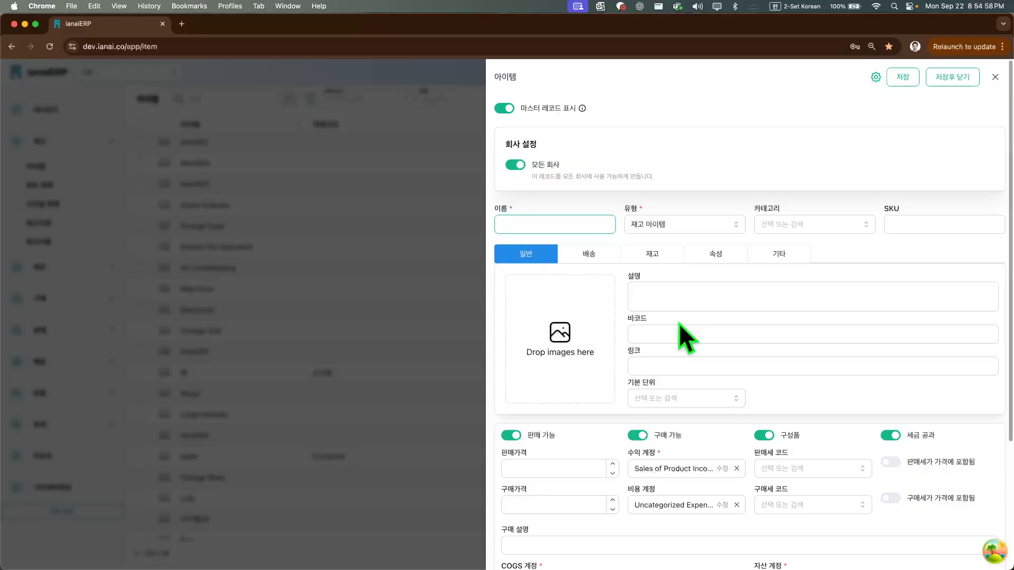
type("비타민")
key("Caps_Lock")
type("A")
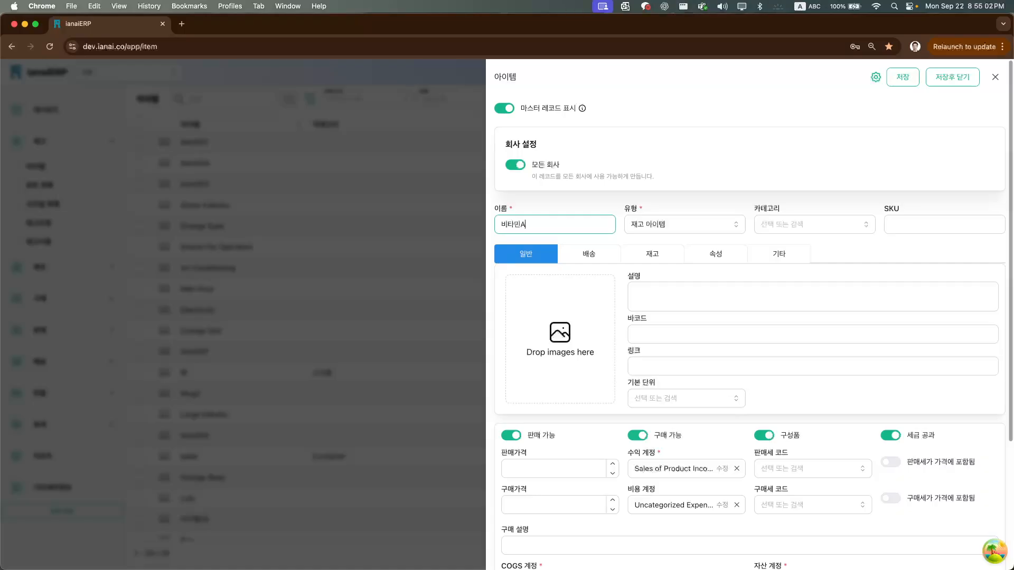
key("Caps_Lock")
type("구미")
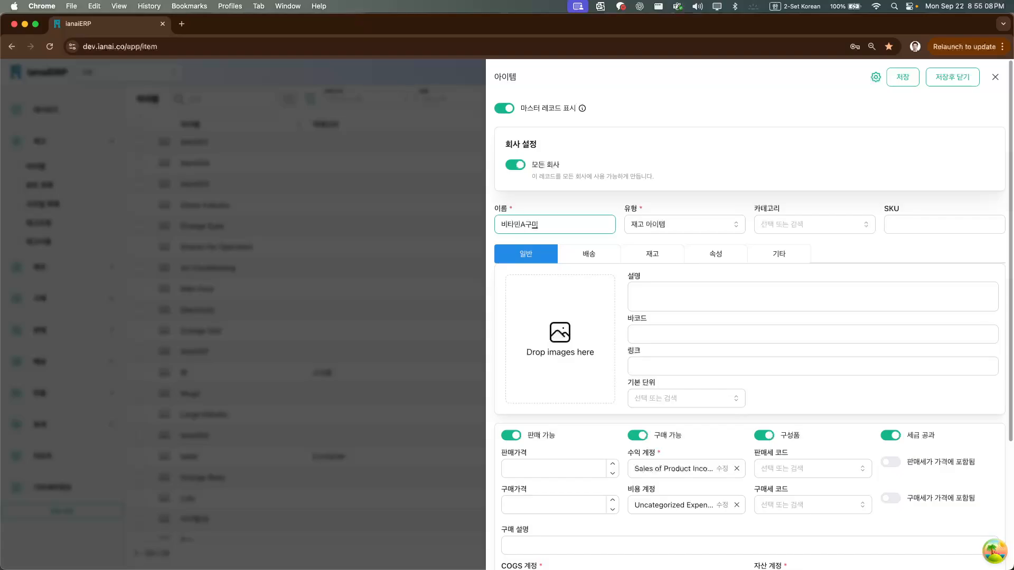
left_click(575, 207)
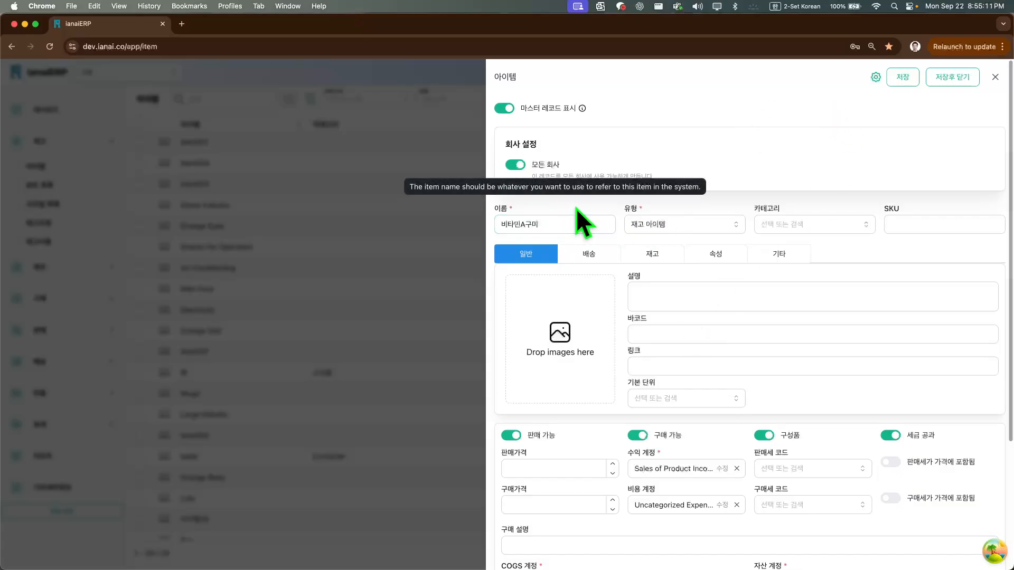
Recheck the item types, keep 재고 아이템, and extend the item name to 비타민A구미낱알
left_click(644, 226)
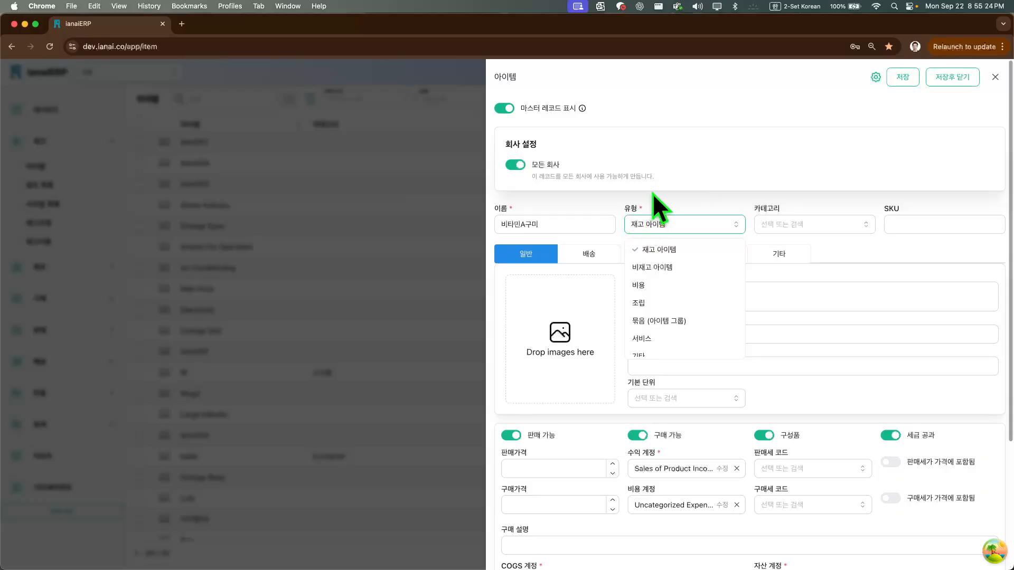
left_click(669, 180)
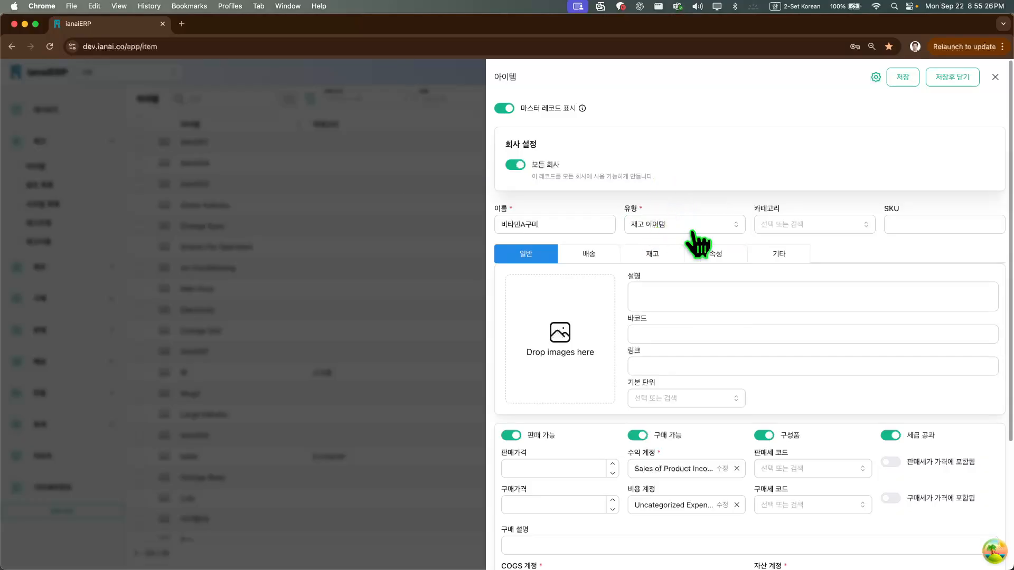
left_click(593, 221)
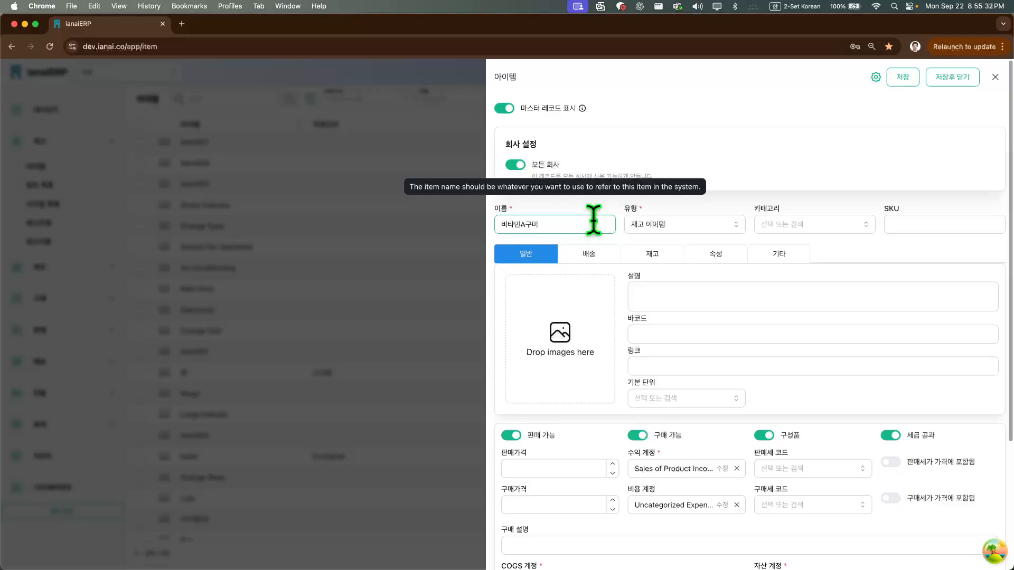
type("닐앨")
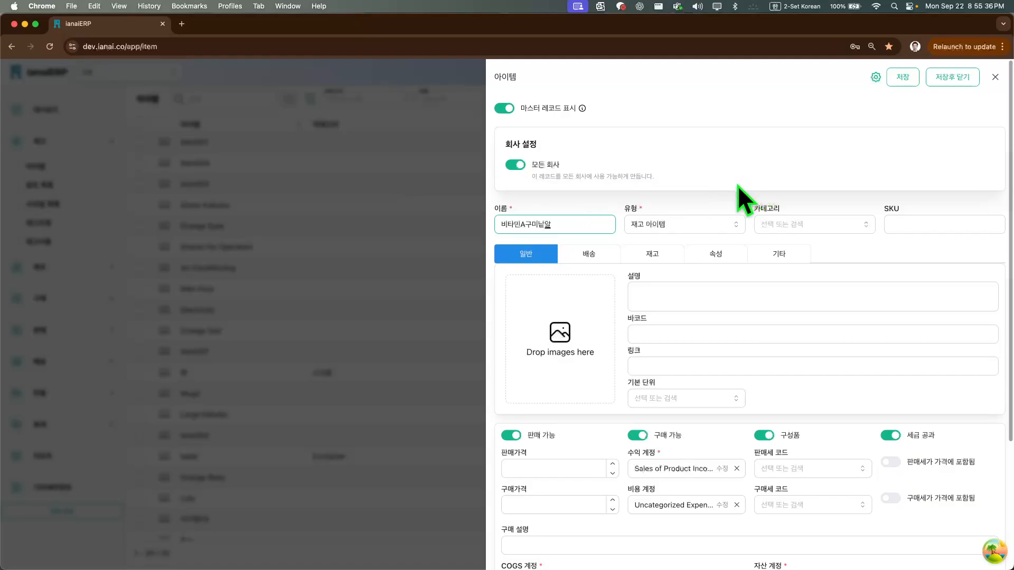
left_click(725, 191)
Review the 카테고리 and 기본 단위 choices, including the form for creating a new unit, without selecting or saving anything
left_click(780, 226)
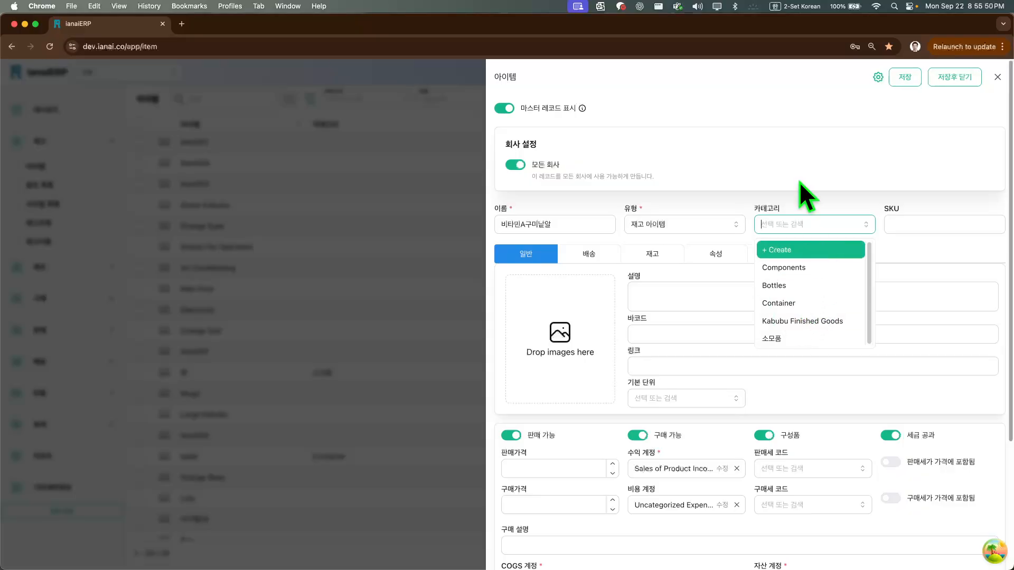
left_click(794, 146)
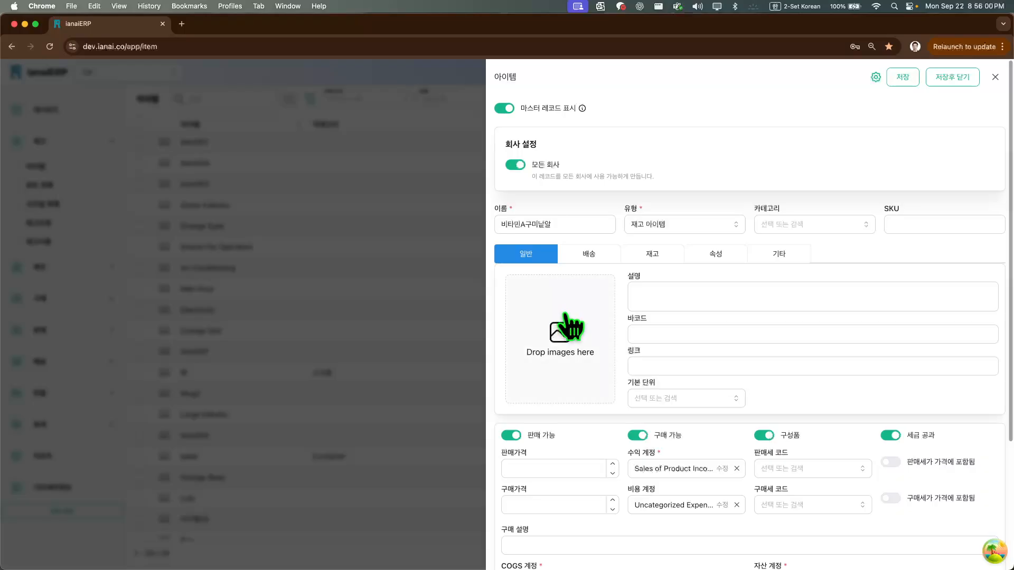
scroll(600, 332, "down", 1)
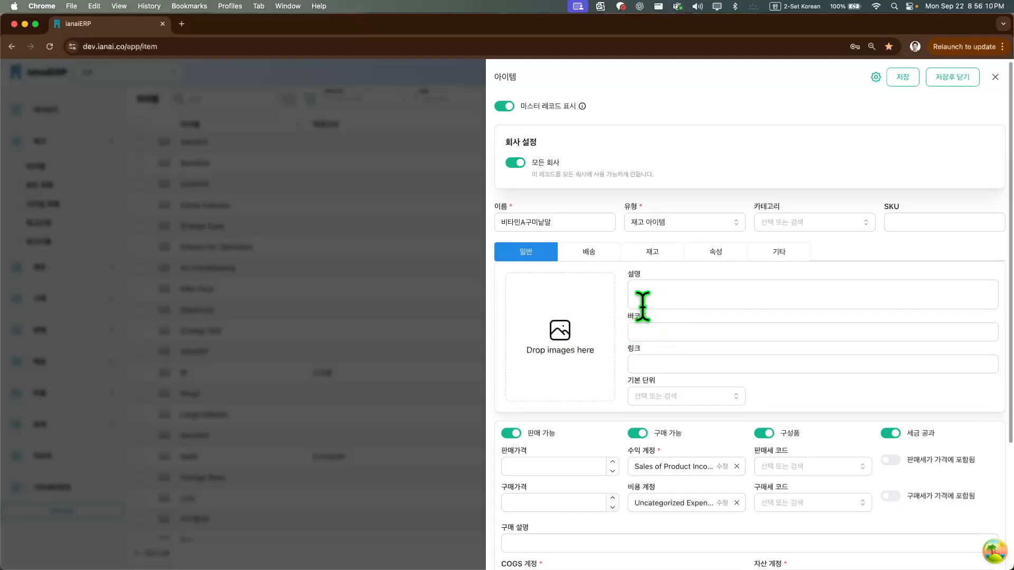
left_click(679, 397)
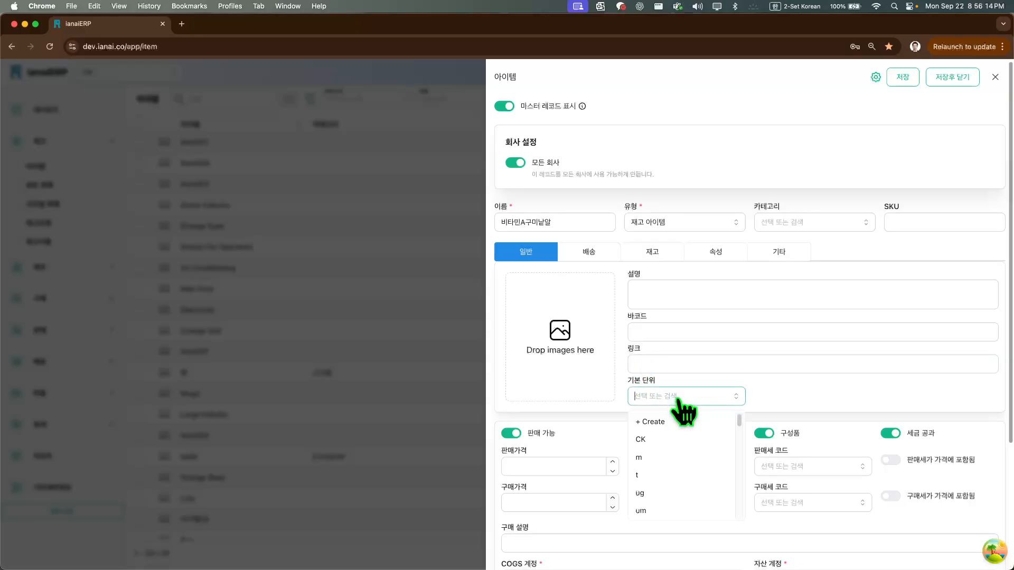
scroll(701, 470, "down", 3)
scroll(703, 471, "down", 5)
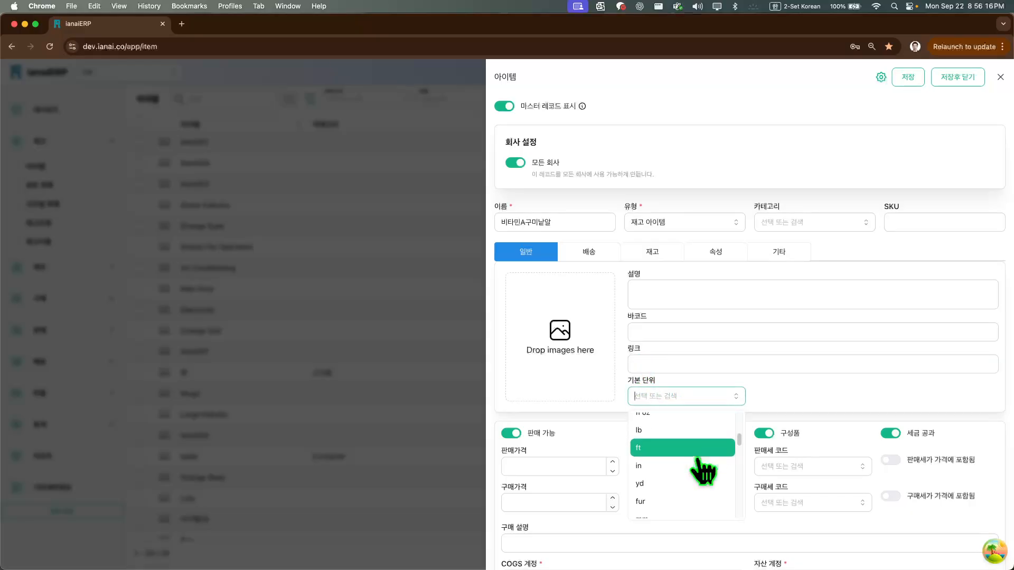
scroll(703, 470, "up", 10)
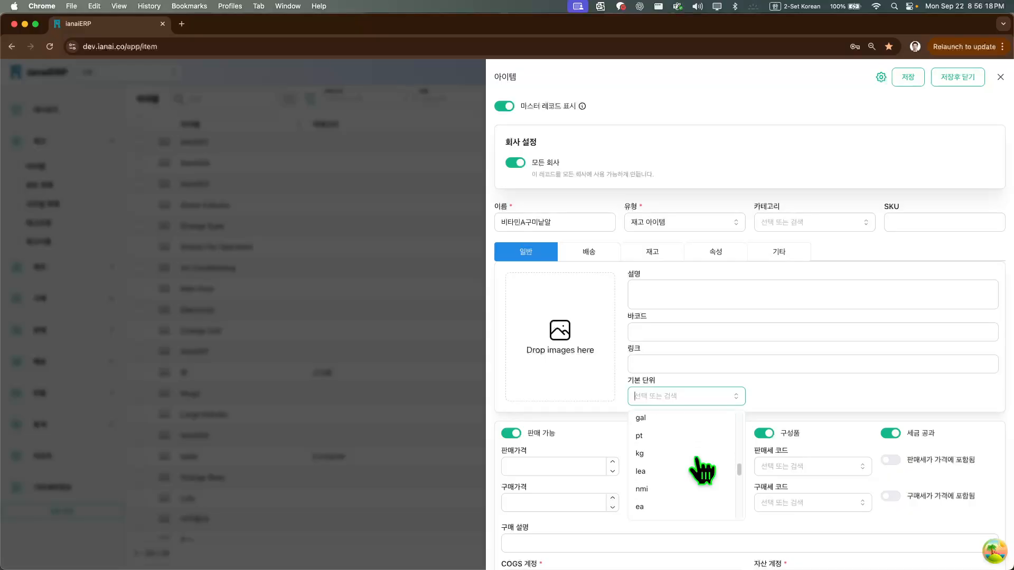
left_click(704, 425)
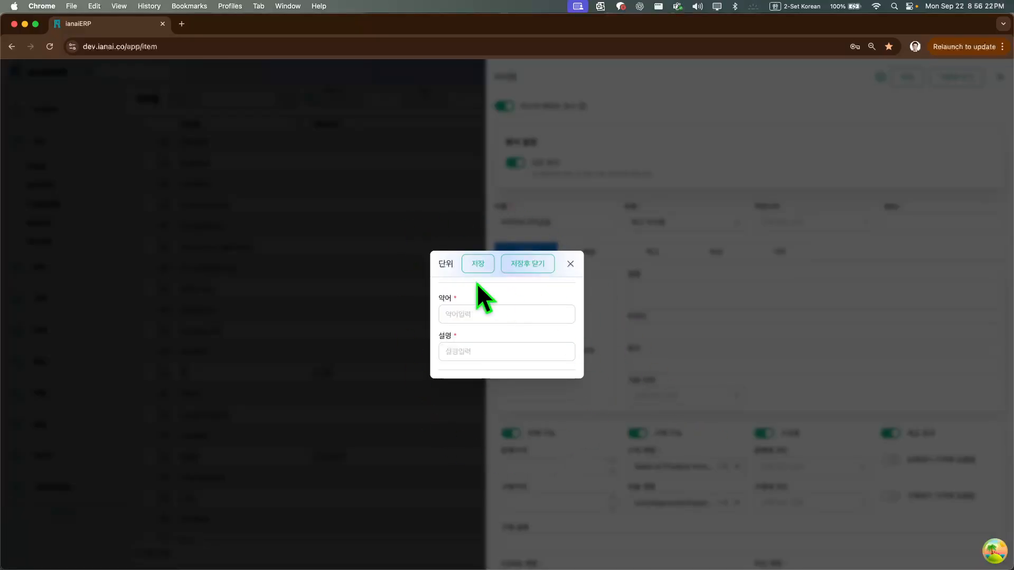
left_click(571, 264)
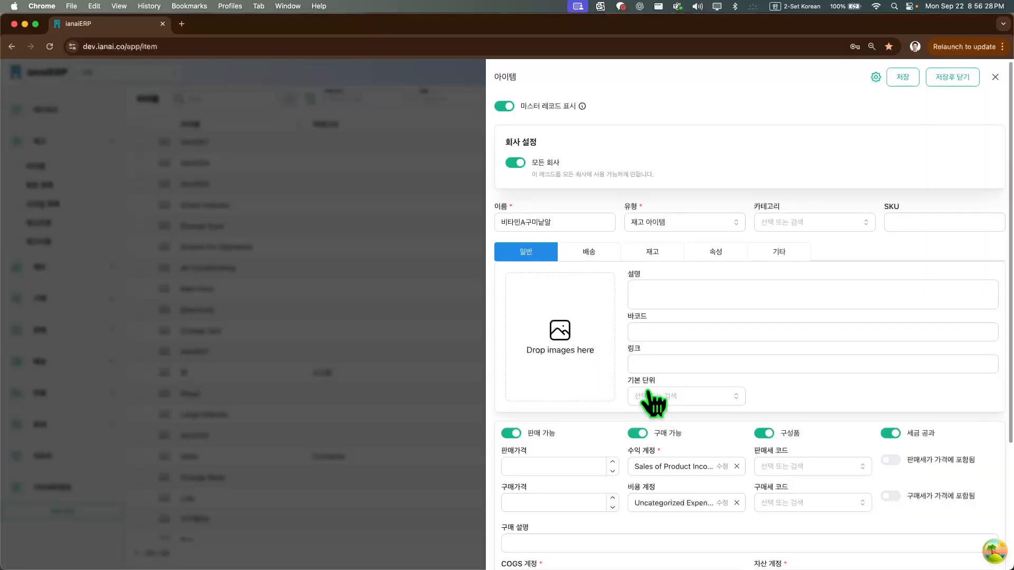
Examine the item's 배송 settings and look over the item types again without changing the type
left_click(591, 253)
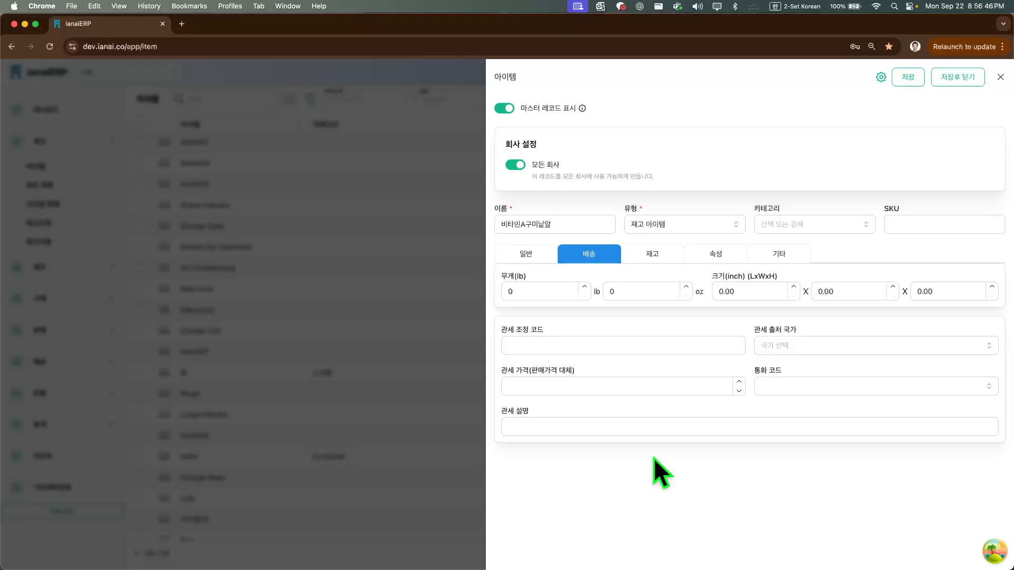
left_click(681, 224)
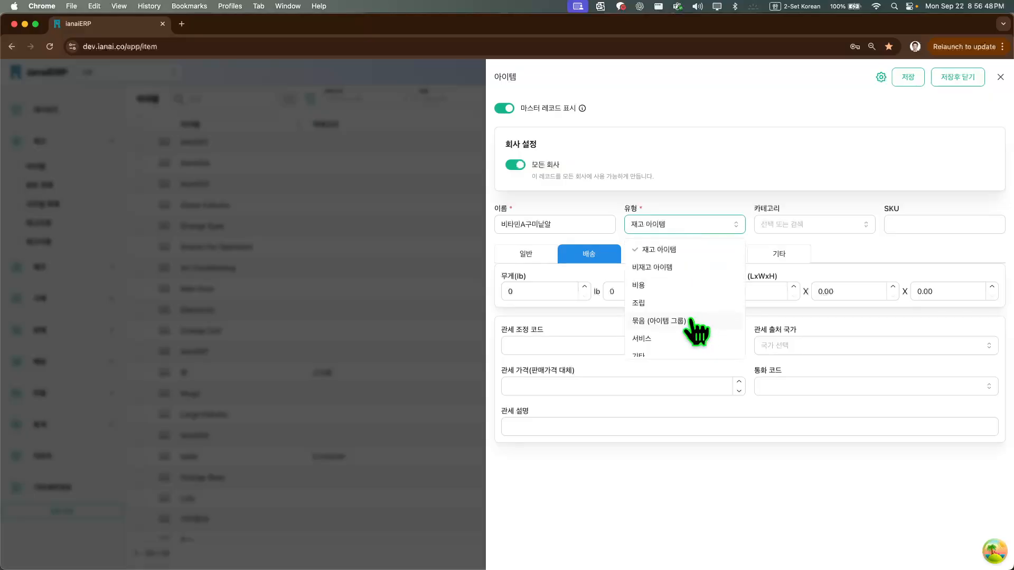
left_click(719, 510)
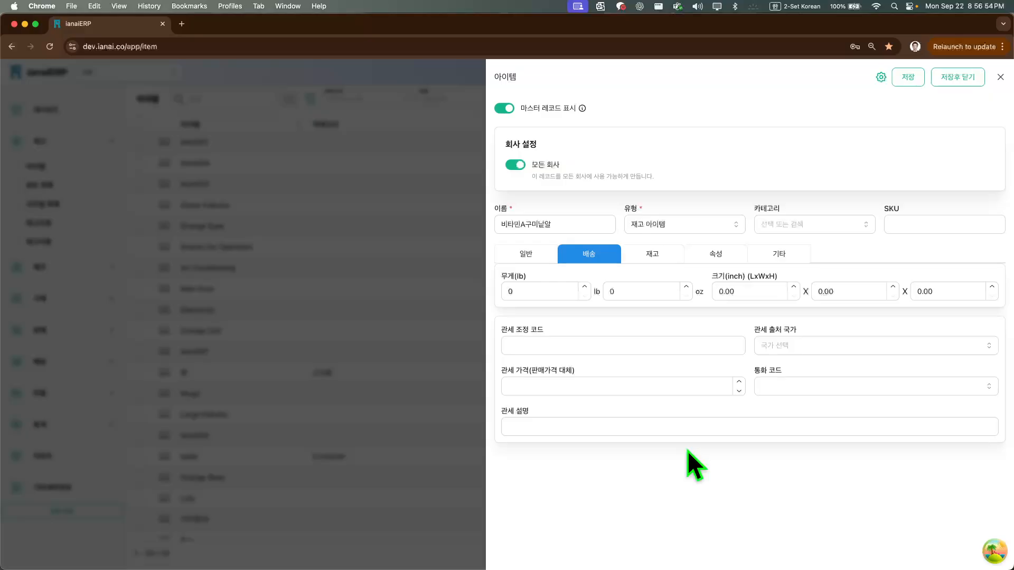
Examine the item's 재고 settings, including the 기본 공급처 choices and the 기본 위치 & 로트 section
left_click(676, 257)
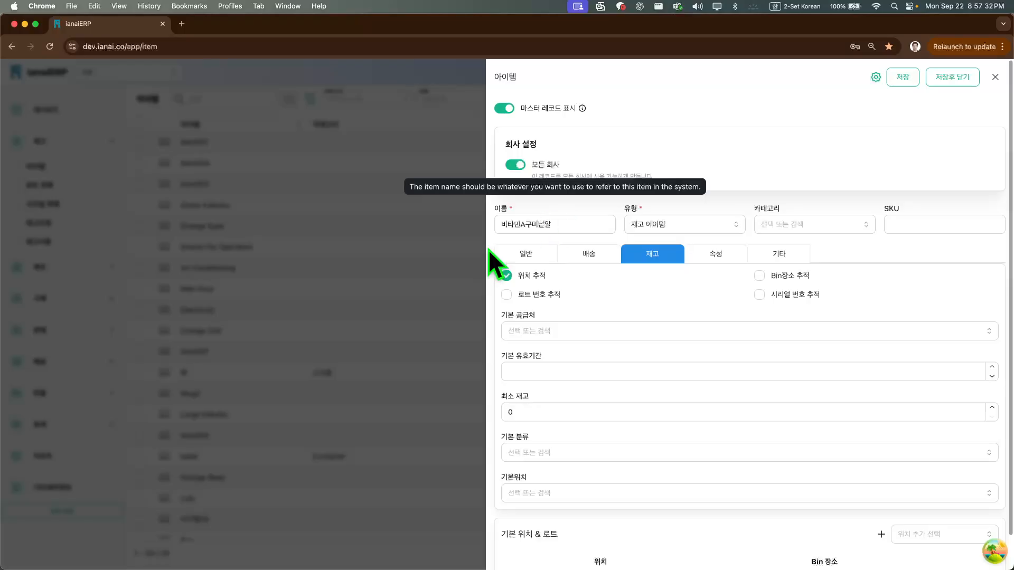
left_click(569, 334)
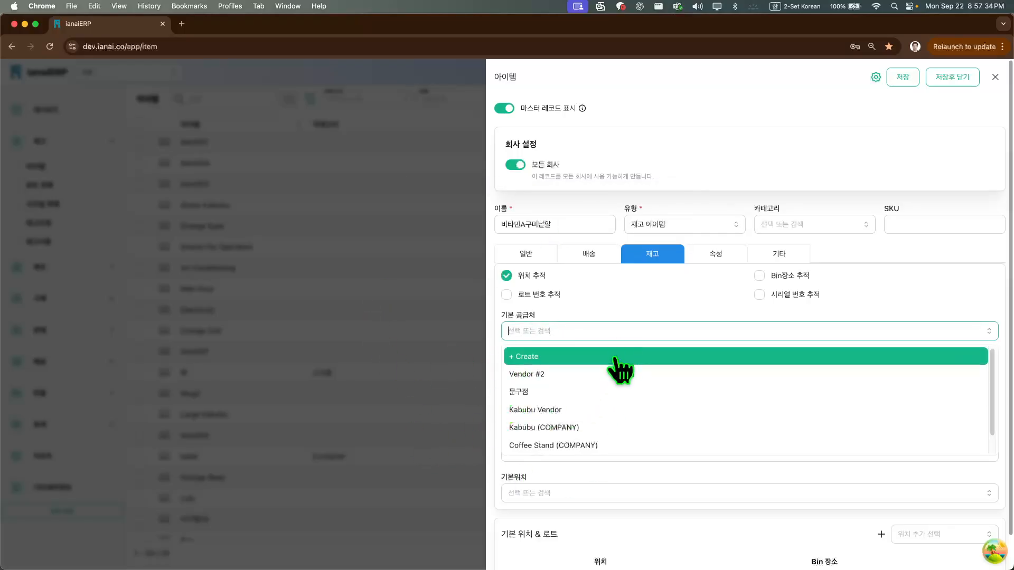
left_click(623, 295)
scroll(540, 394, "down", 1)
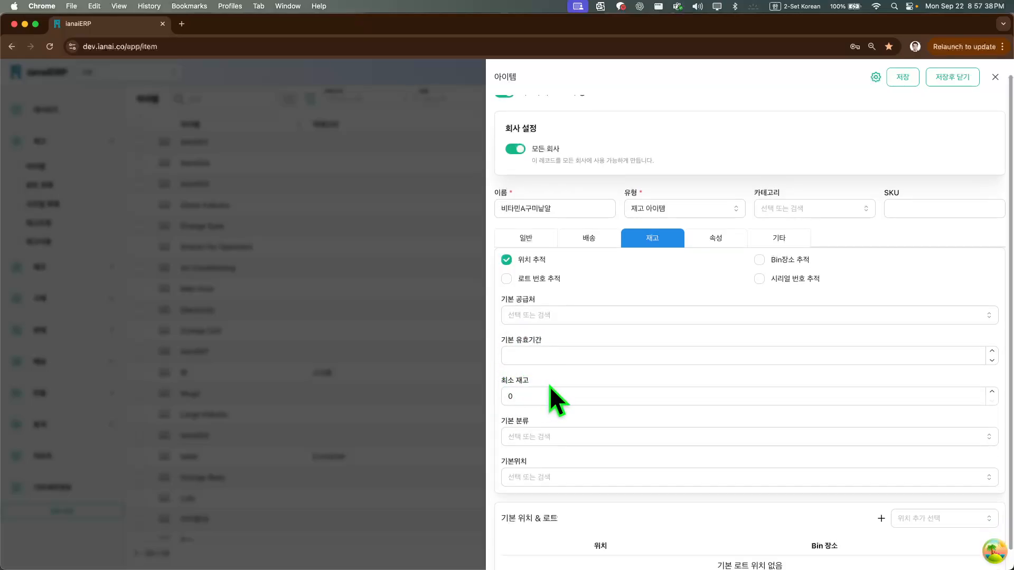
scroll(554, 391, "down", 1)
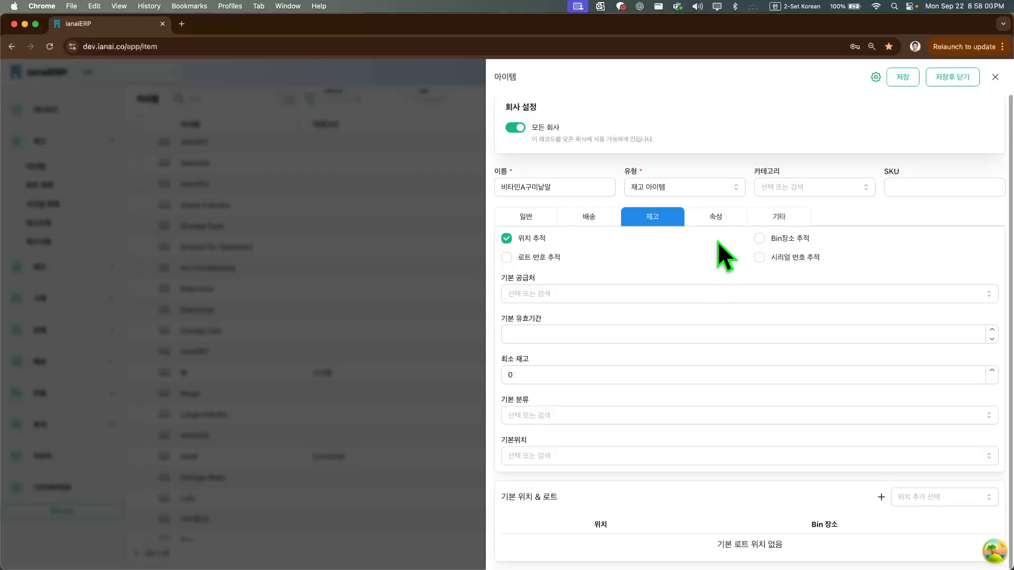
Try to save a new 속성필드정의 named Color for the item, containing one 텍스트 field labelled Color
left_click(718, 218)
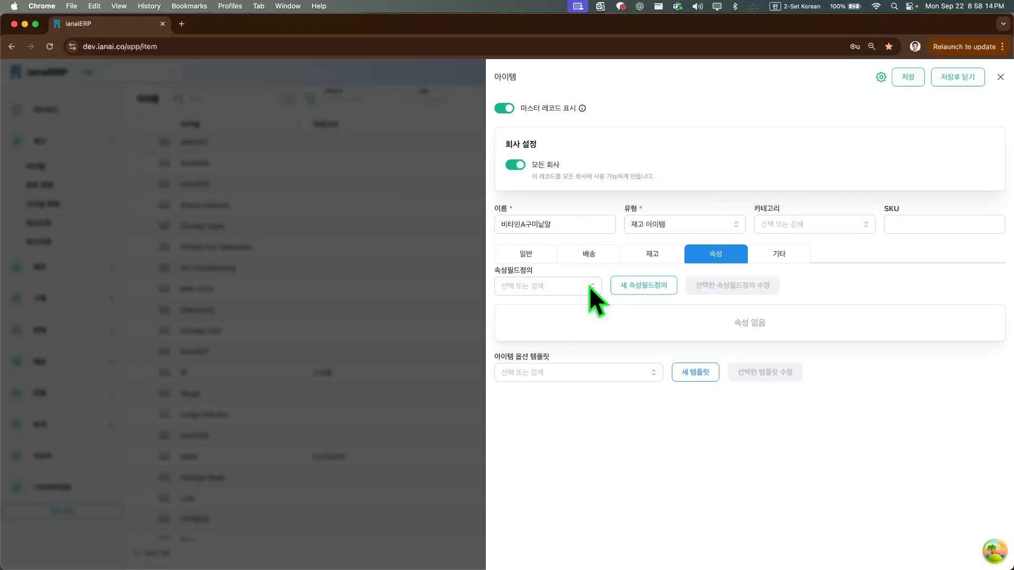
left_click(623, 286)
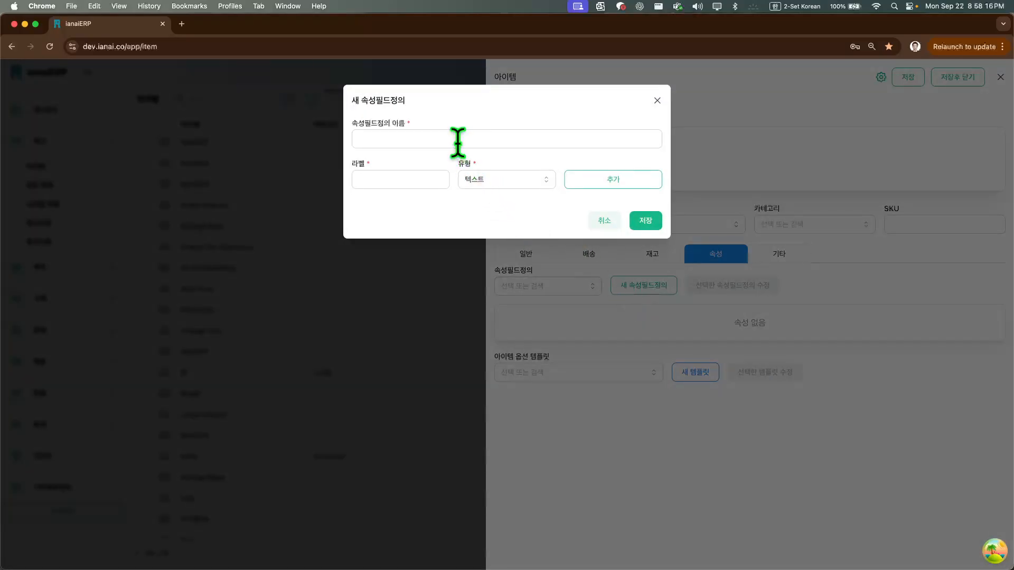
left_click(459, 139)
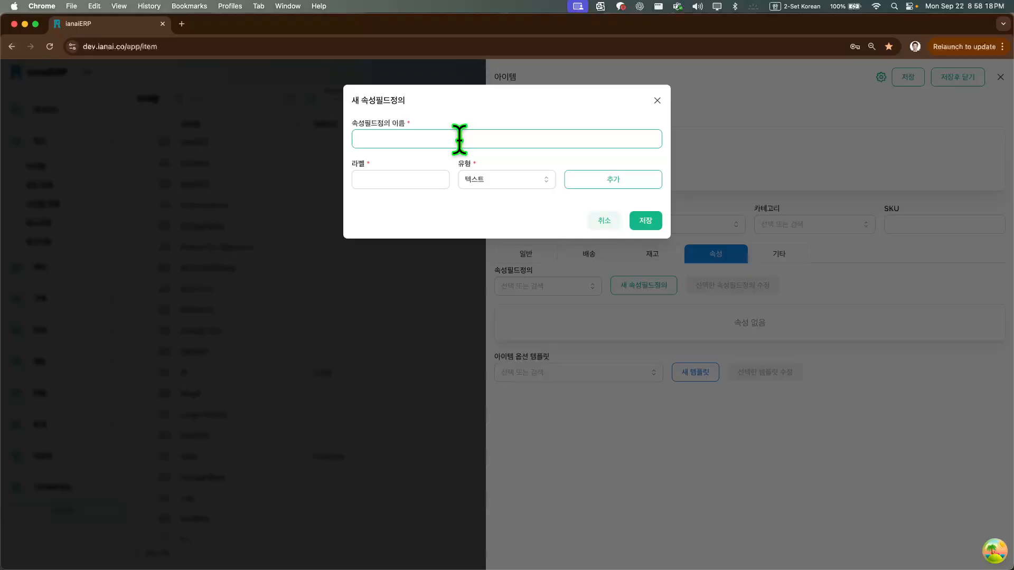
type("ㅗ")
key("BackSpace")
key("ctrl+space")
type("Color")
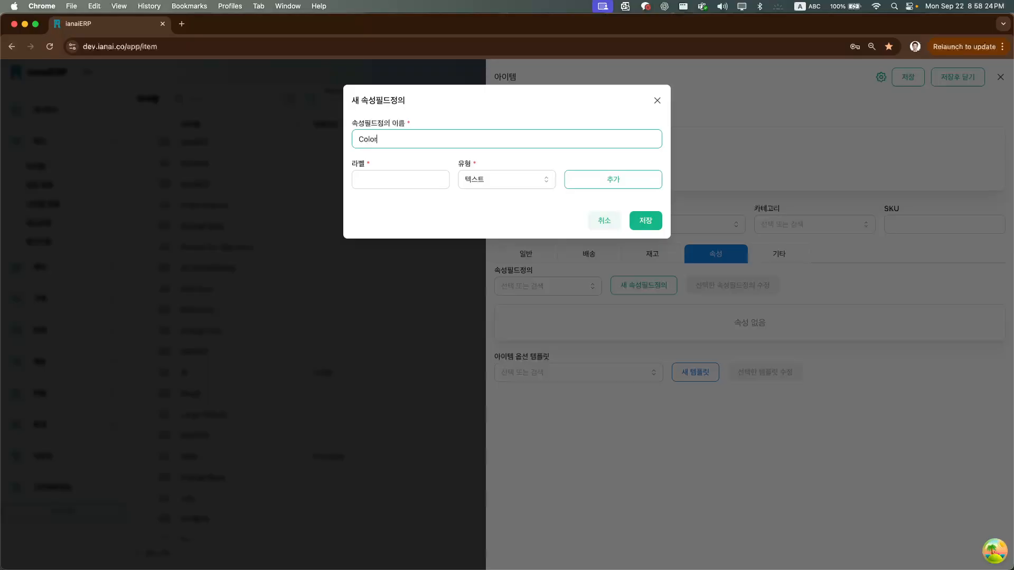
key("Tab")
type("Color")
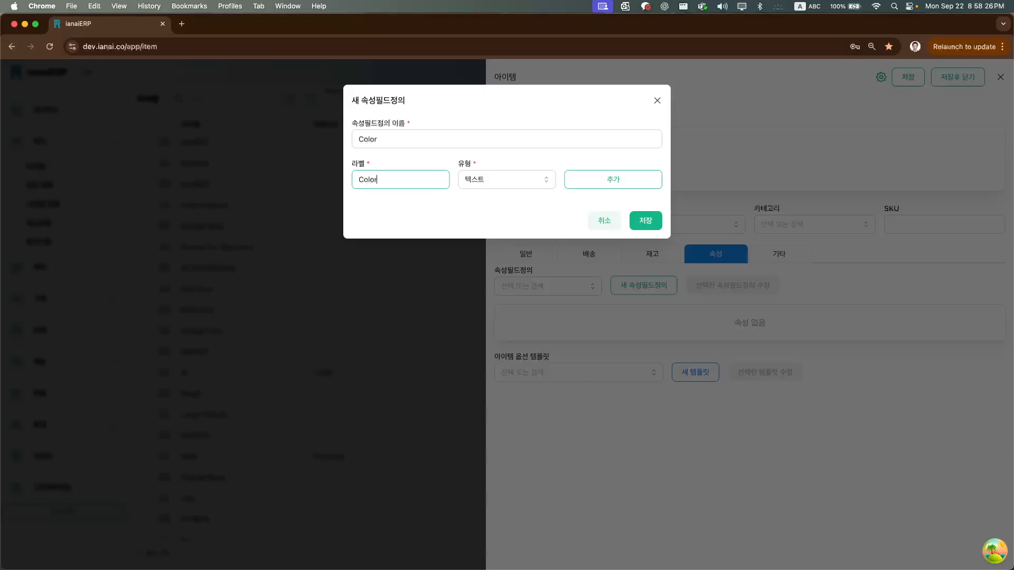
left_click(545, 180)
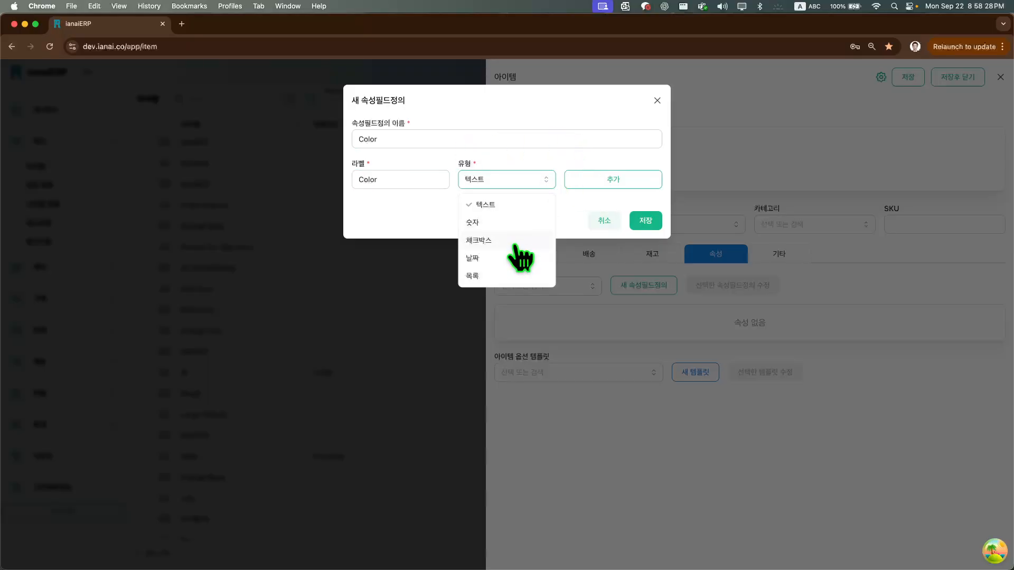
left_click(527, 206)
left_click(609, 182)
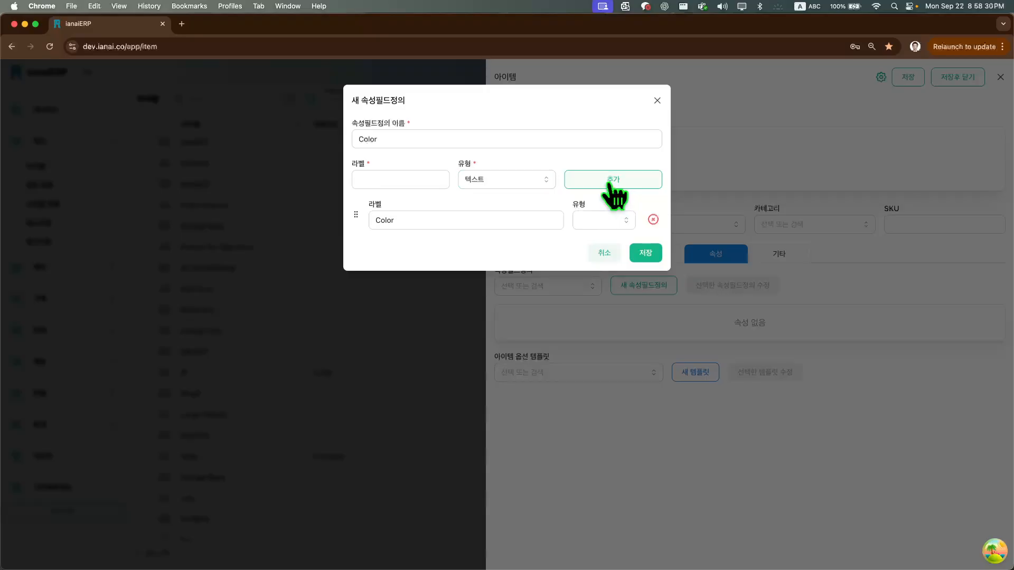
left_click(625, 221)
left_click(644, 255)
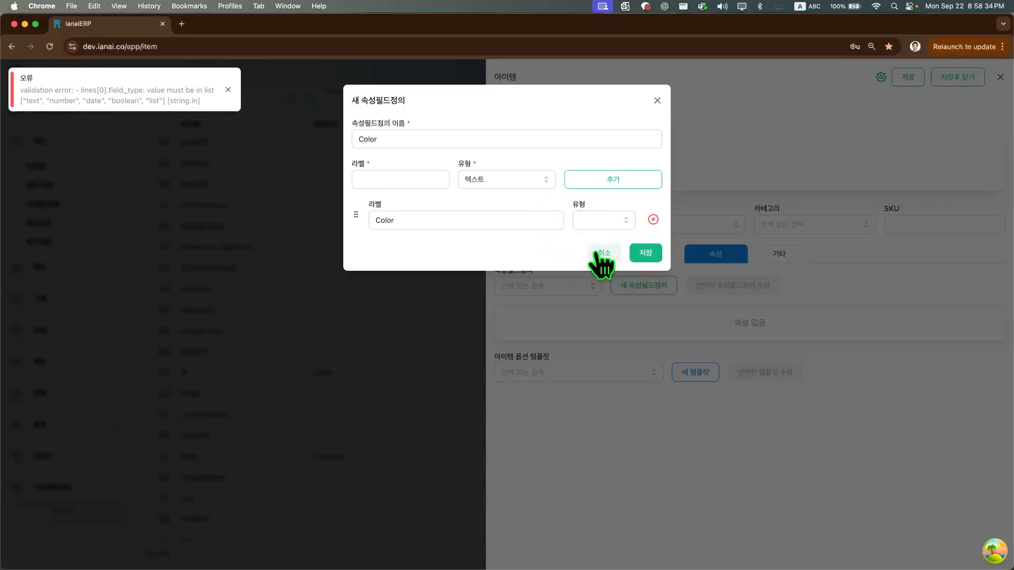
Replace the definition's Color field with a fresh 텍스트 one, try saving again, and discard the new definition
left_click(428, 175)
left_click(654, 219)
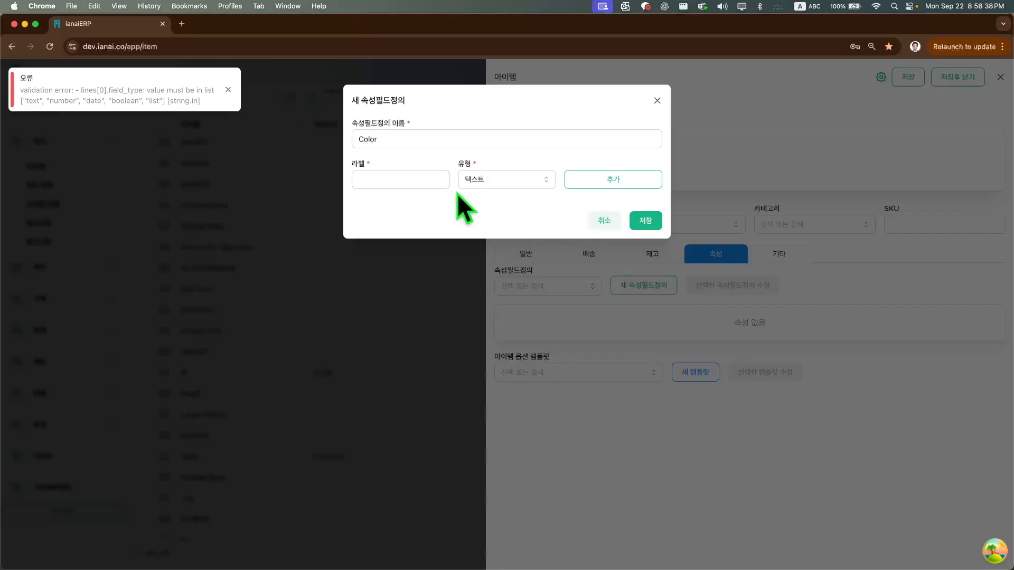
left_click(434, 176)
type("Color")
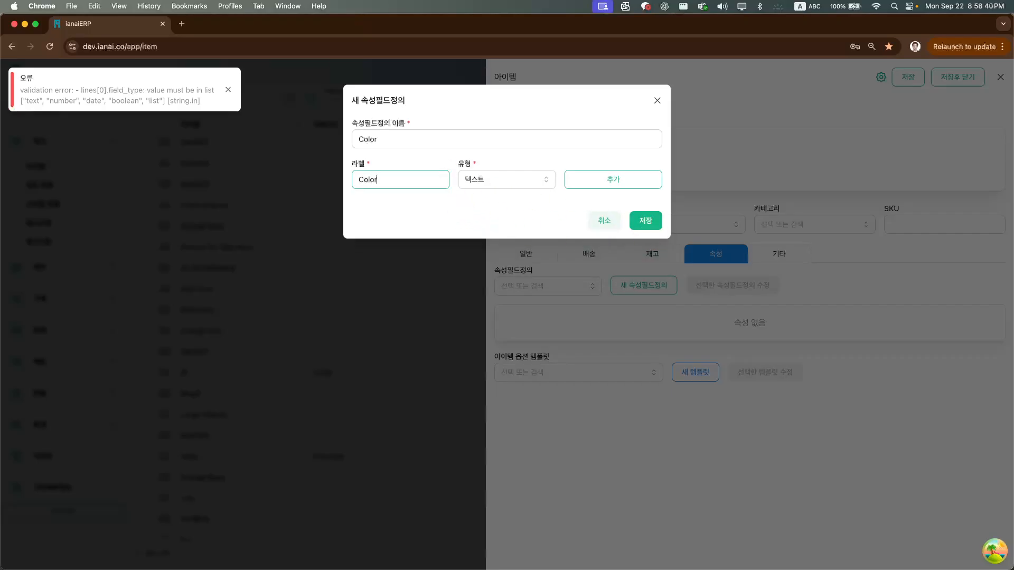
left_click(588, 186)
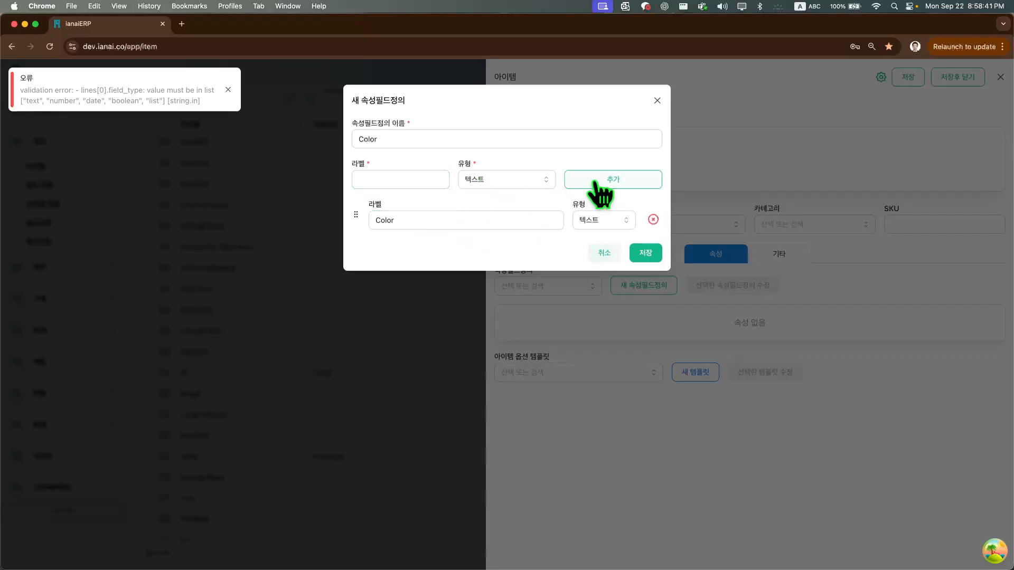
left_click(644, 256)
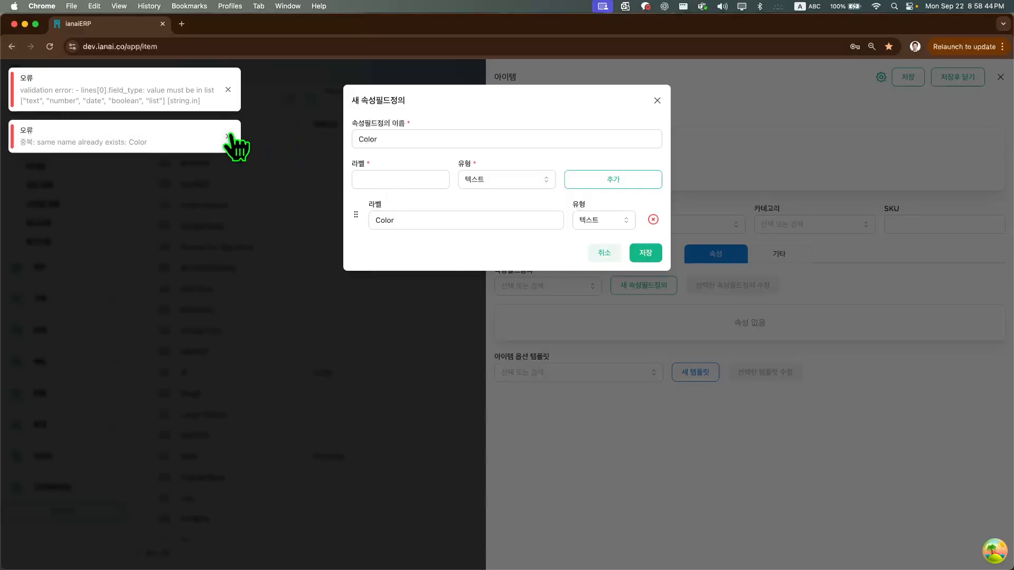
left_click(228, 135)
left_click(228, 90)
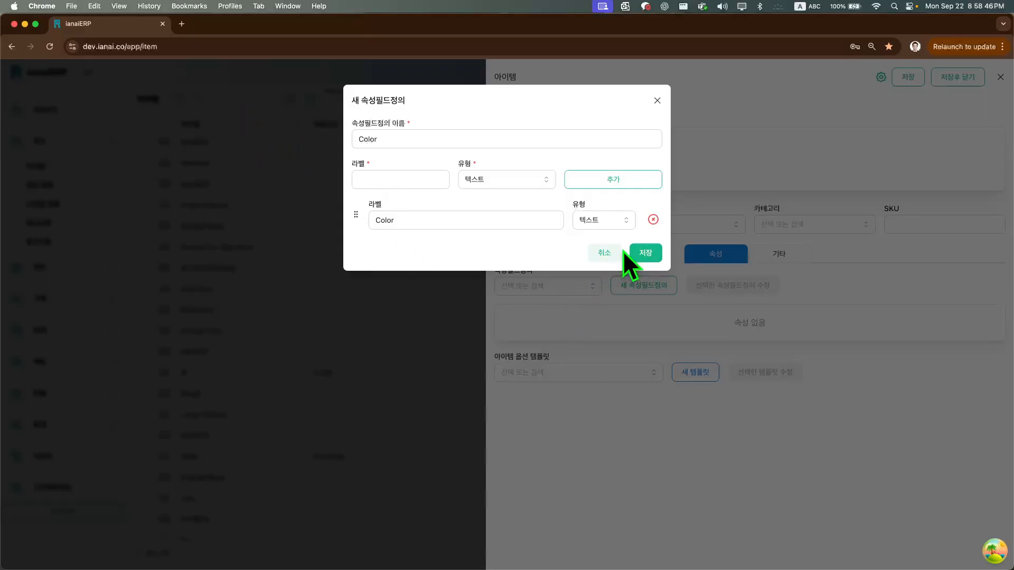
left_click(605, 252)
Assign the existing Color 속성필드정의 to the item and set its Color value to 주황
left_click(582, 290)
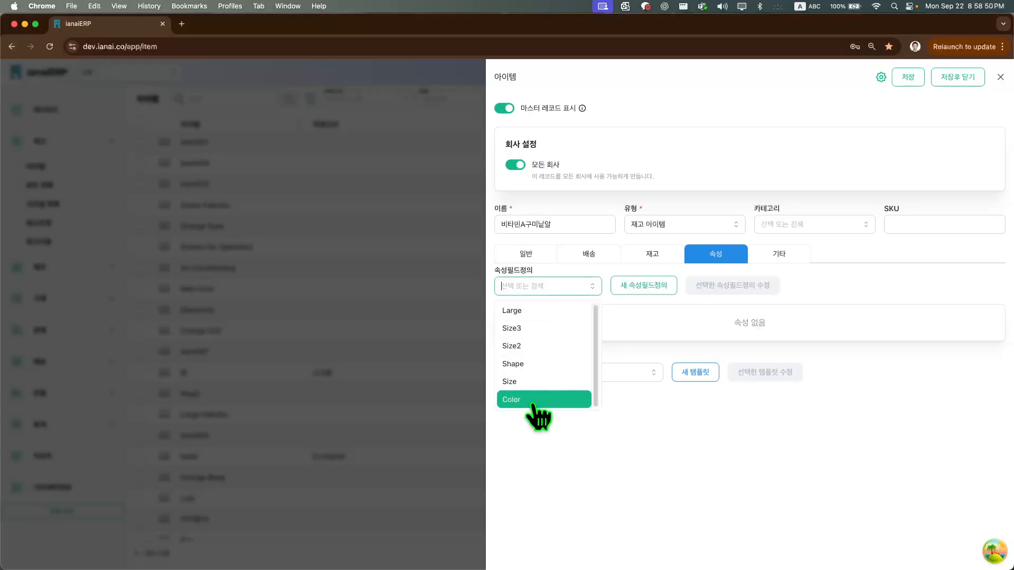
left_click(525, 405)
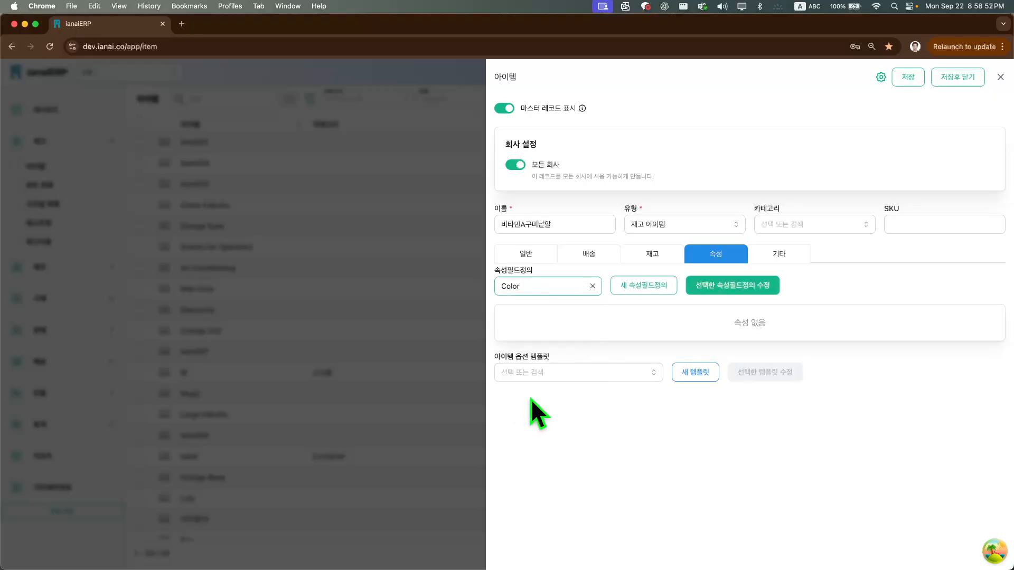
left_click(629, 336)
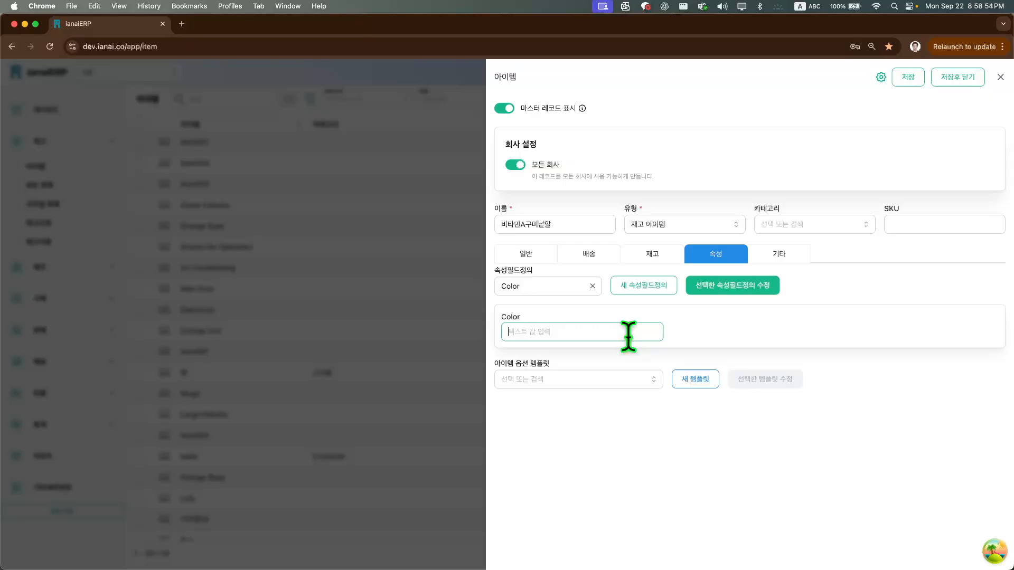
type("wng")
key("BackSpace")
key("BackSpace")
key("BackSpace")
key("ctrl+space")
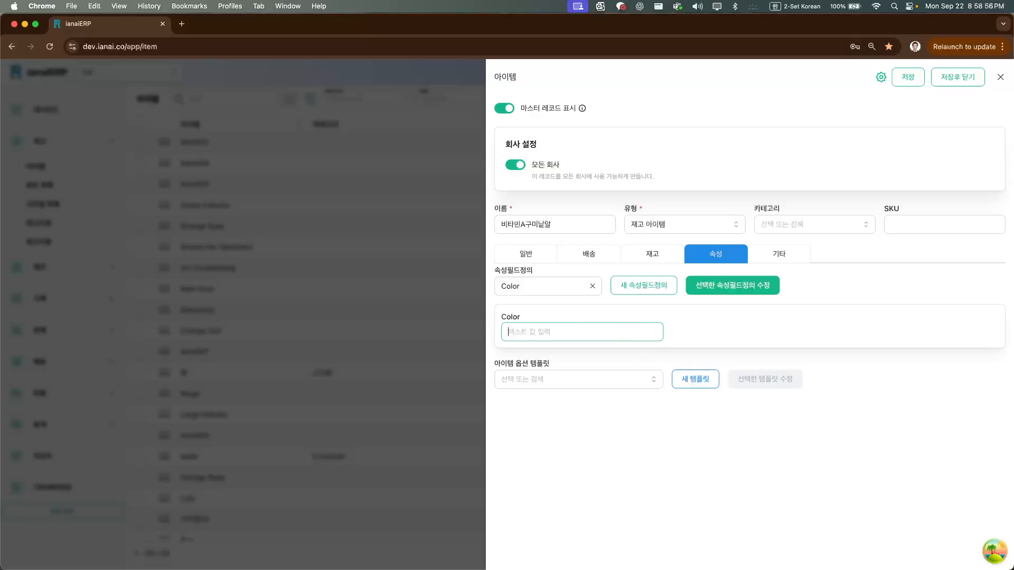
type("주화ㅇ")
left_click(730, 347)
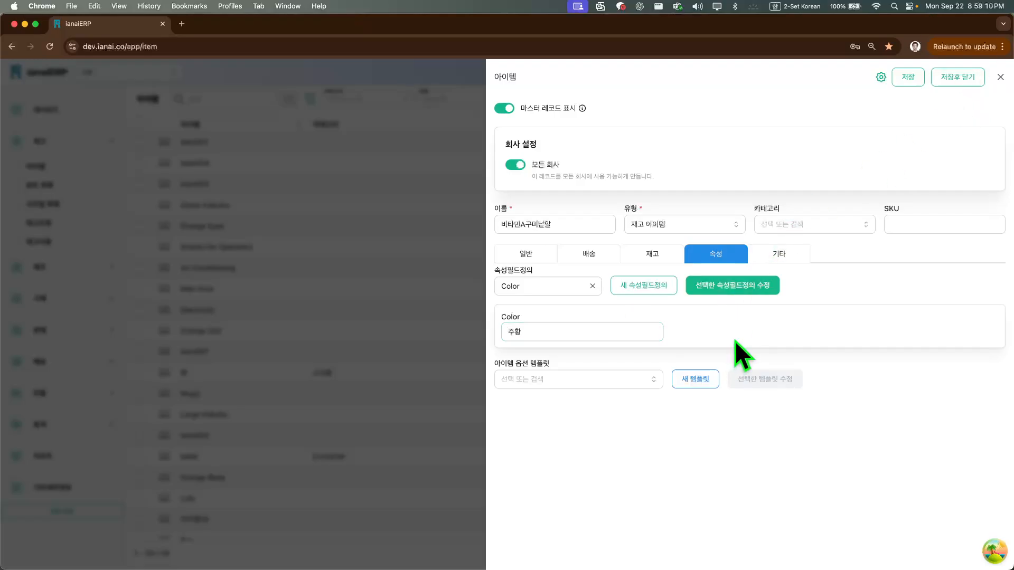
Review the edit form of the selected Color 속성필드정의 without changing anything
left_click(748, 286)
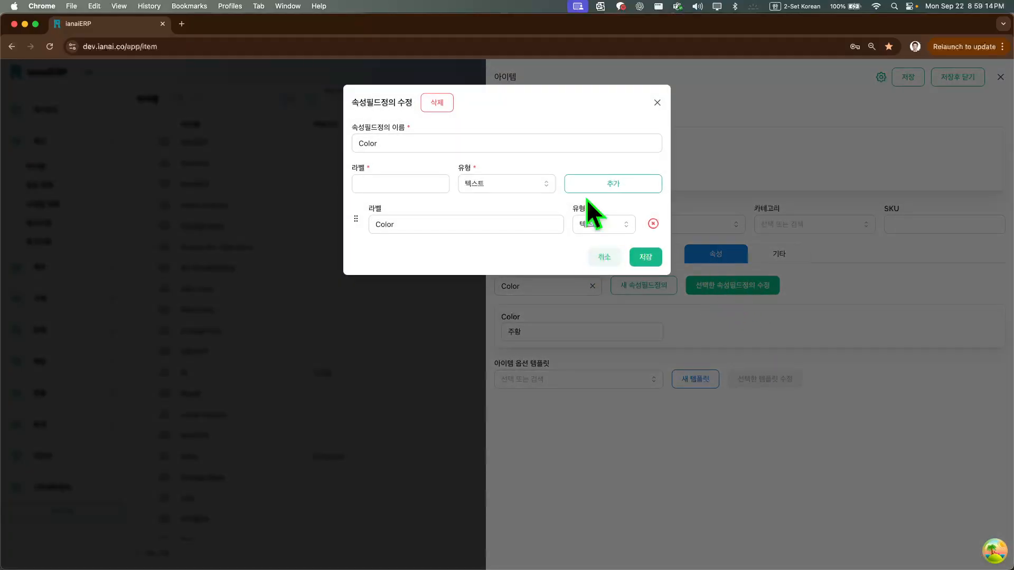
left_click(605, 257)
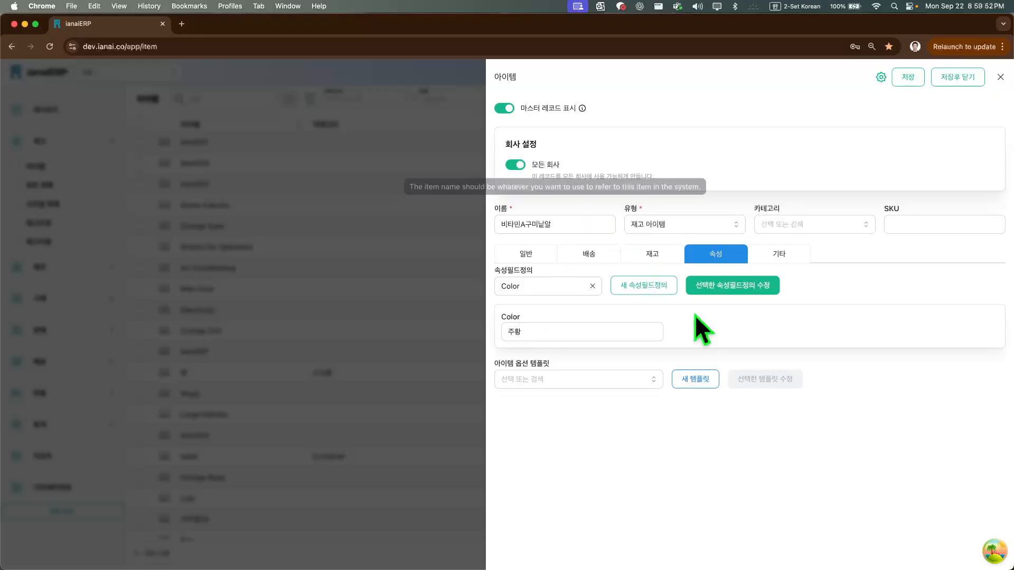
Start a new item option template and add a Text Input component named 크기
left_click(695, 380)
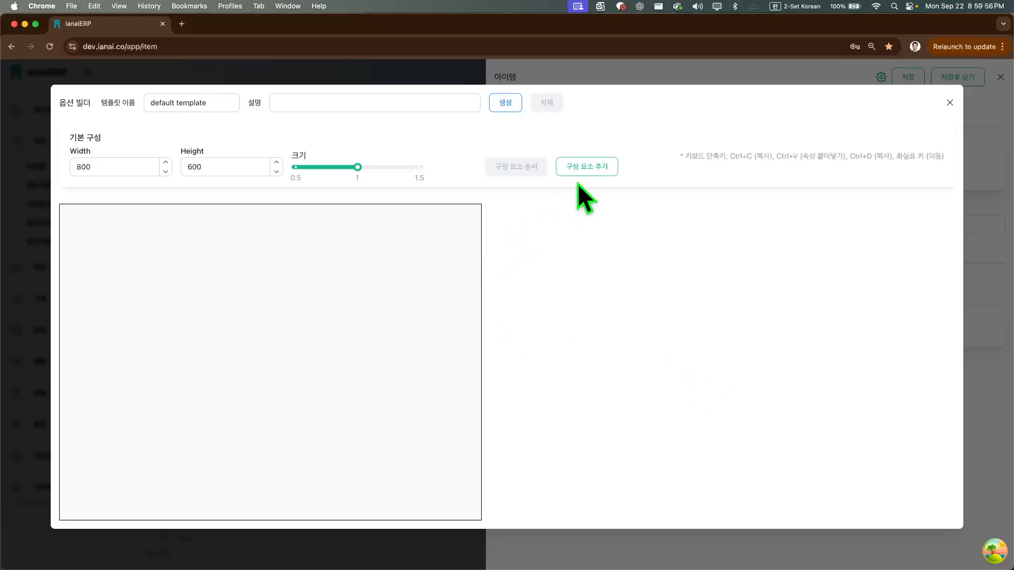
left_click(587, 168)
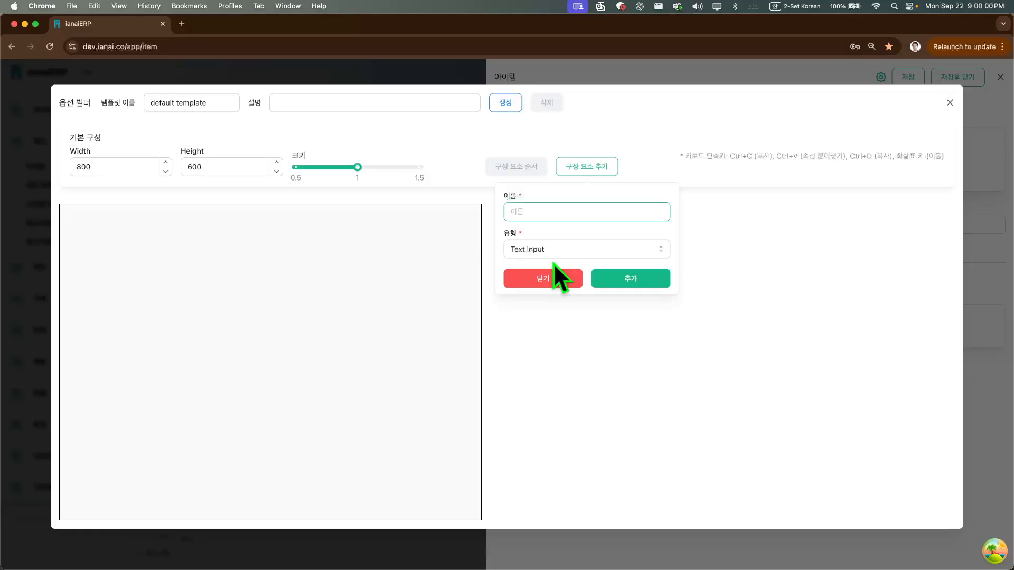
type("크기")
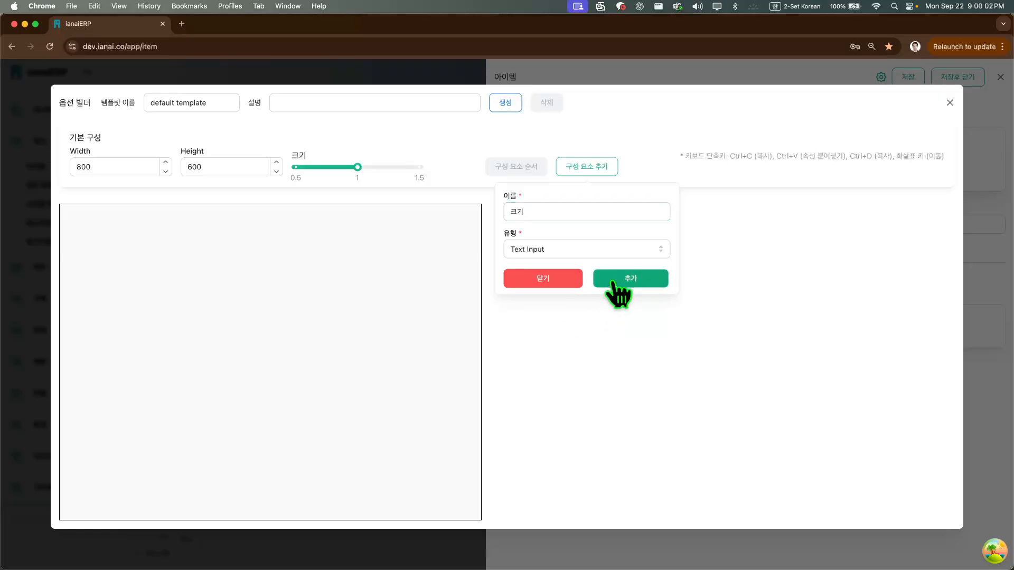
left_click(616, 285)
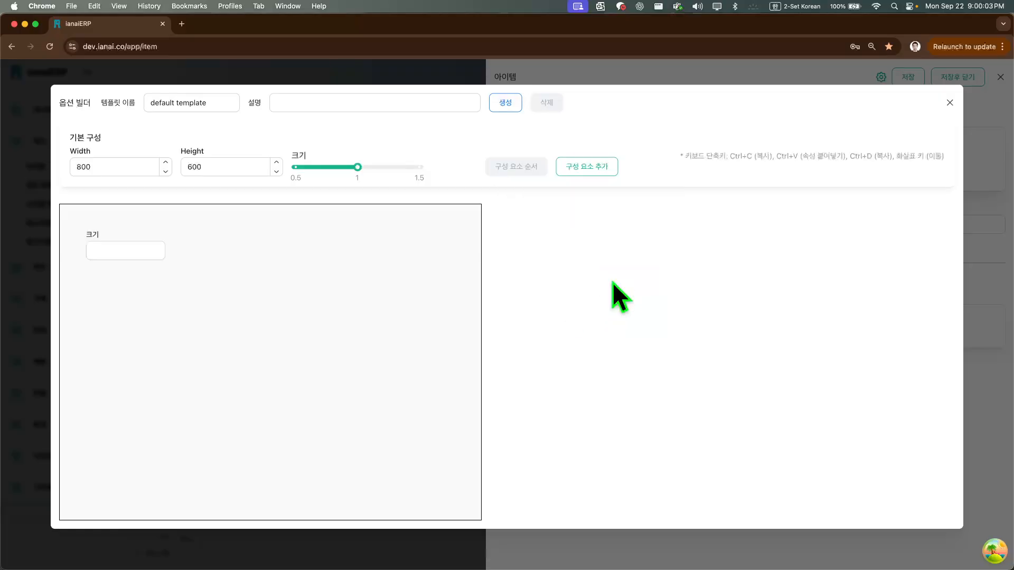
Stretch the 크기 component to about 141 high, move it to about X 362, Y 24, and close the builder without creating the template
left_click_drag(145, 255, 159, 303)
left_click(158, 253)
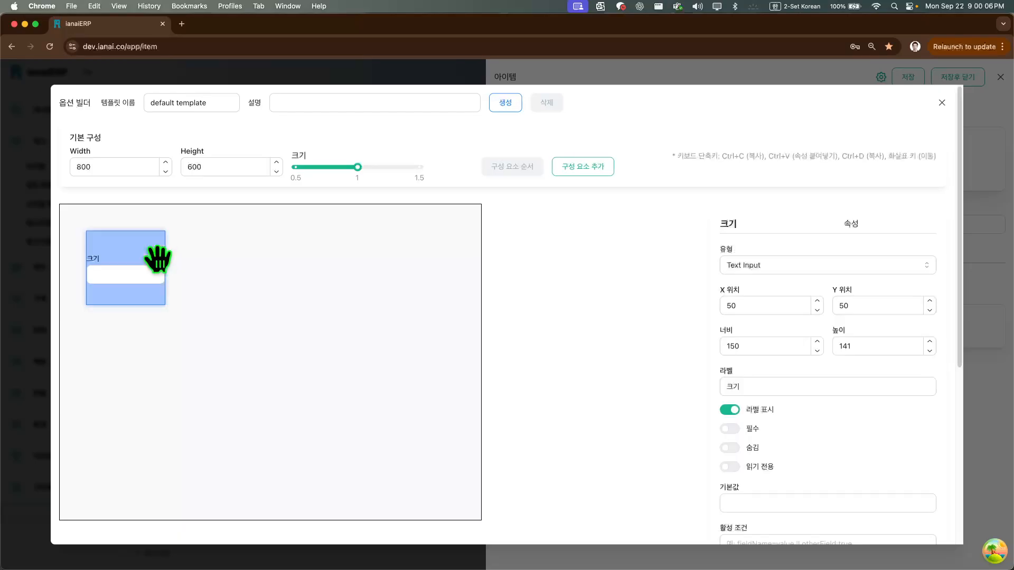
left_click_drag(159, 253, 322, 244)
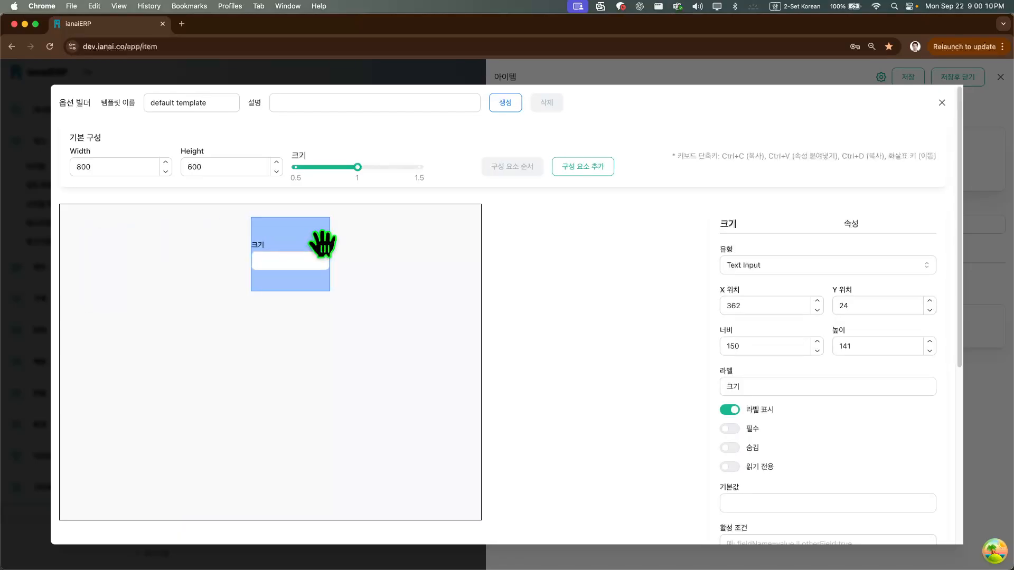
left_click(410, 304)
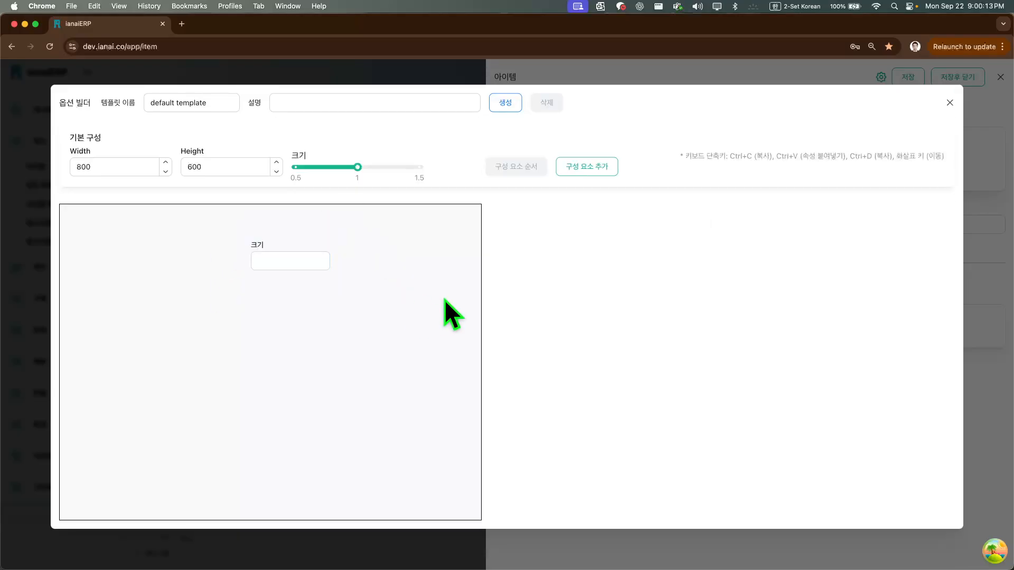
left_click(948, 100)
left_click(595, 151)
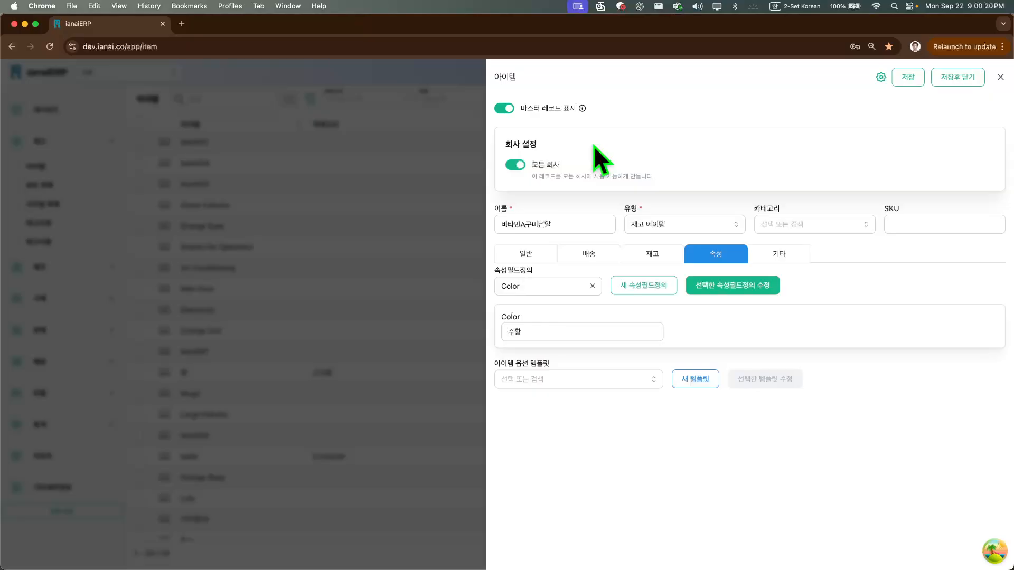
Examine the item's 기타 settings and the pricing, account and initial stock fields of its 일반 settings
left_click(764, 260)
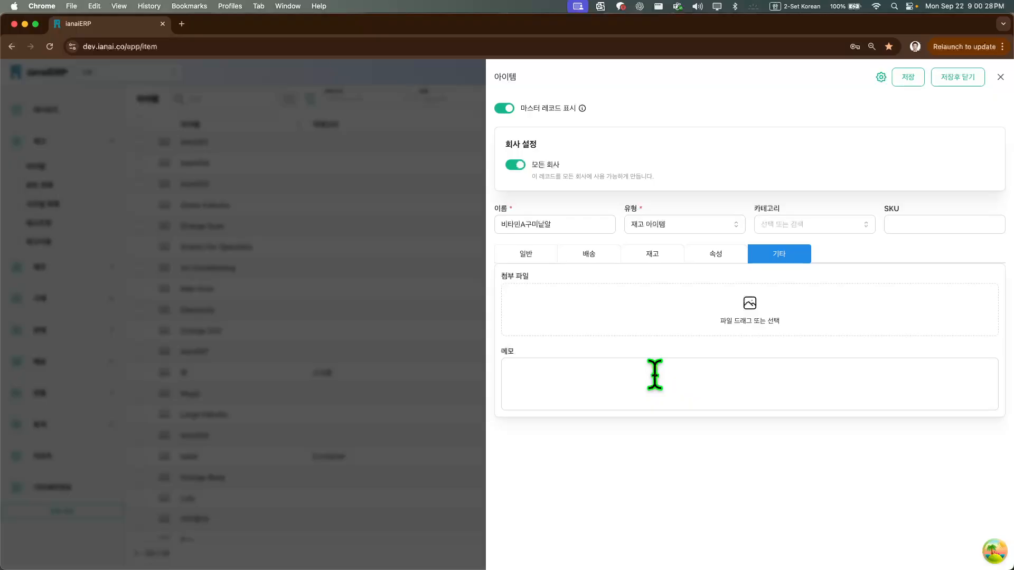
key("Tab")
left_click(548, 258)
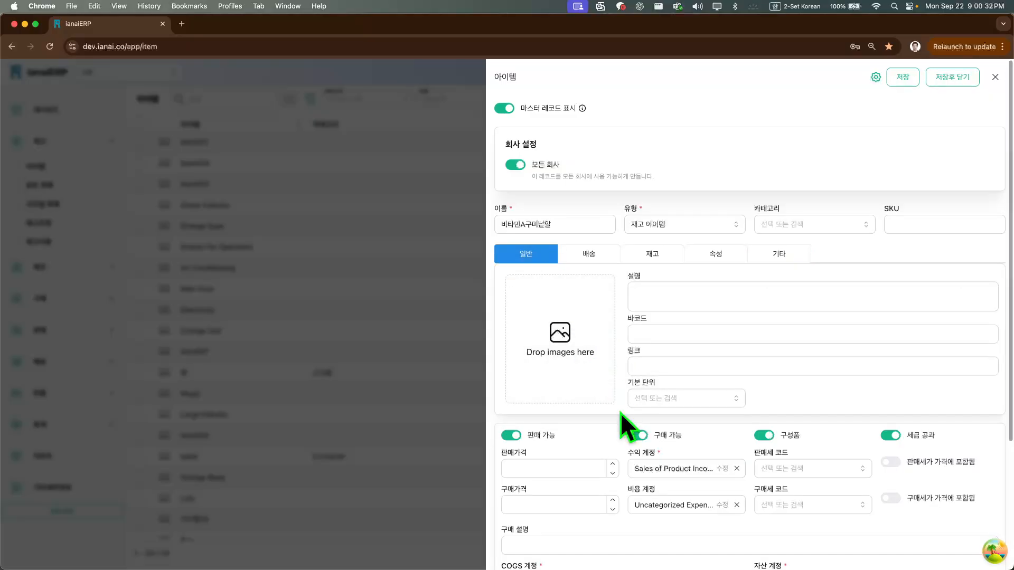
scroll(620, 412, "down", 5)
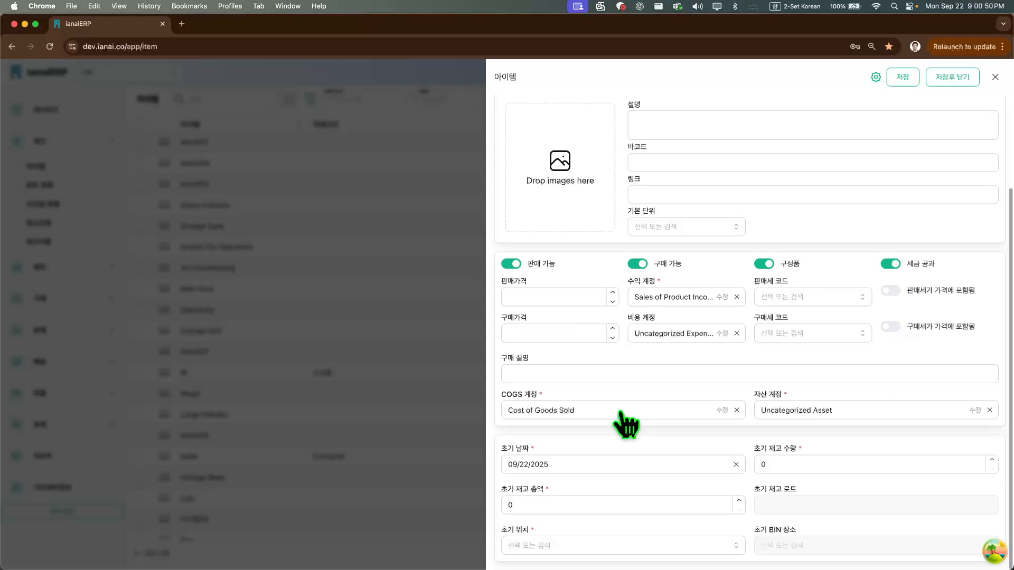
Switch 판매 가능 and 구매 가능 off and back on to compare which fields each one controls
left_click(511, 263)
left_click(510, 300)
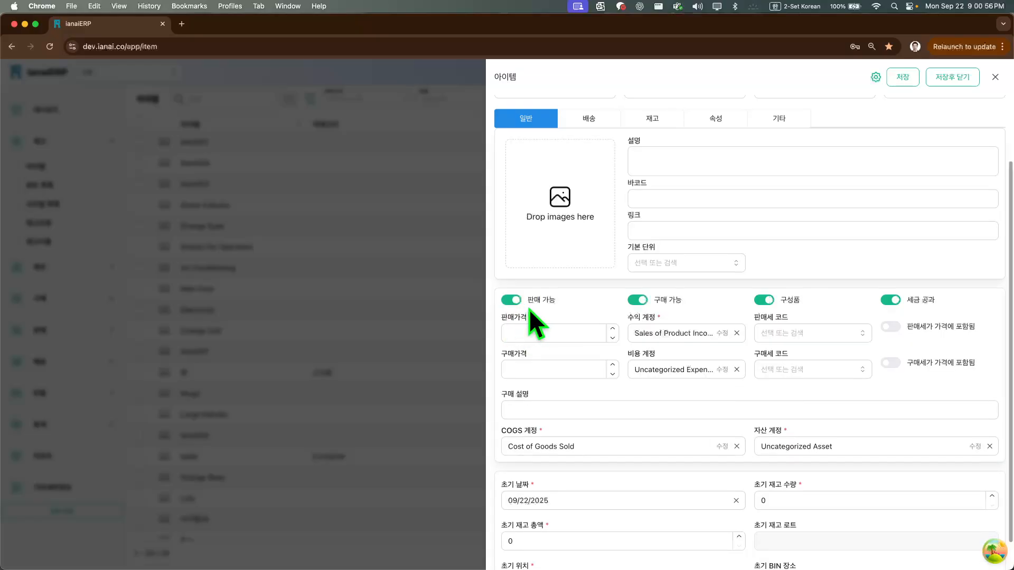
left_click(515, 302)
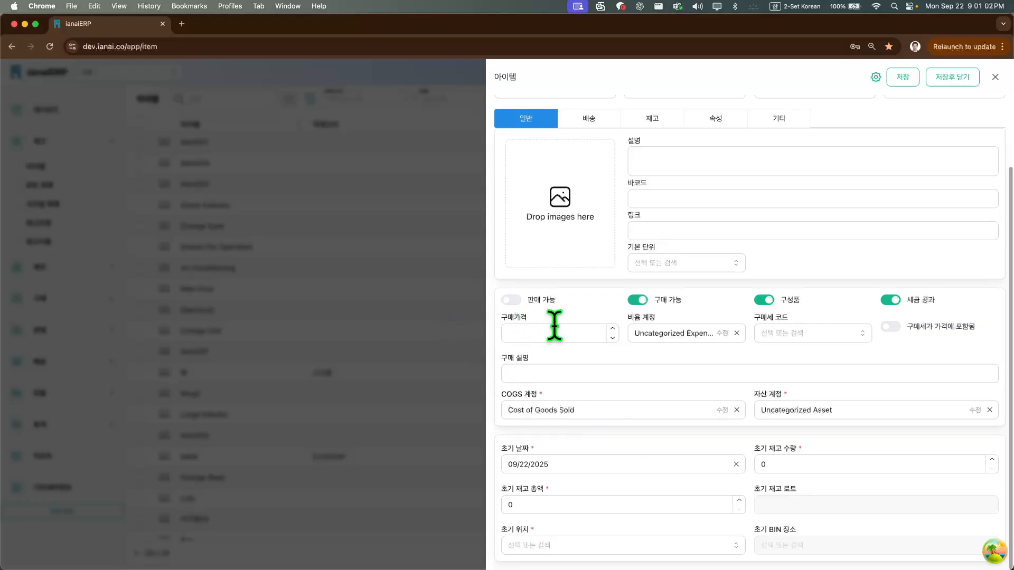
left_click(639, 300)
left_click(639, 340)
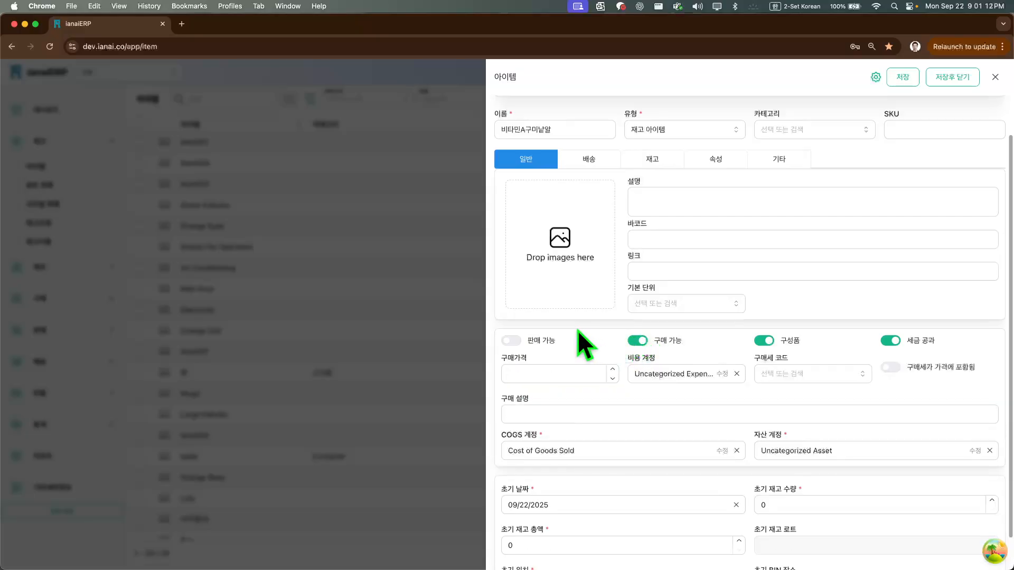
left_click(511, 341)
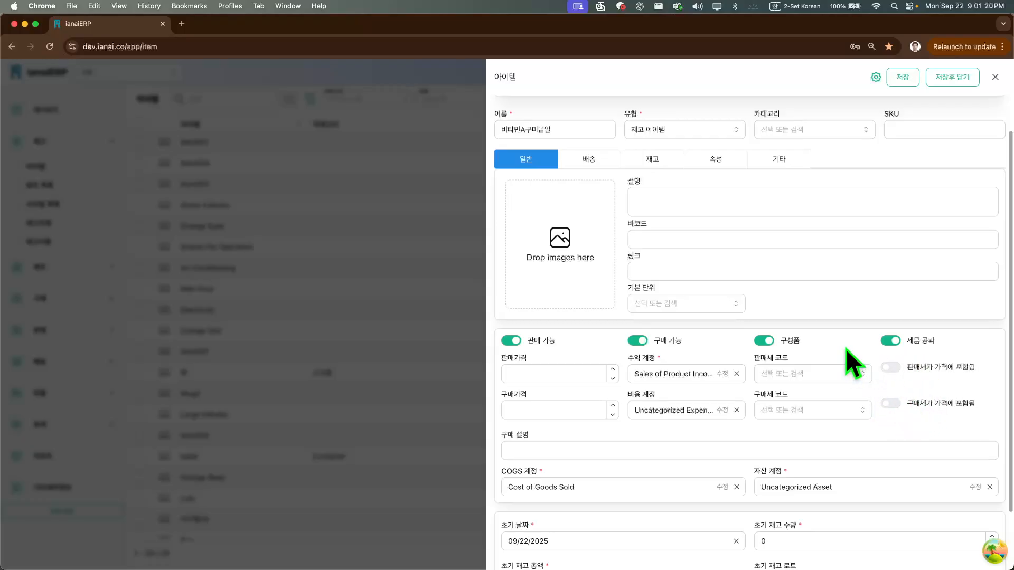
Set the item's initial location (초기 위치) to Plant #2
scroll(845, 348, "down", 3)
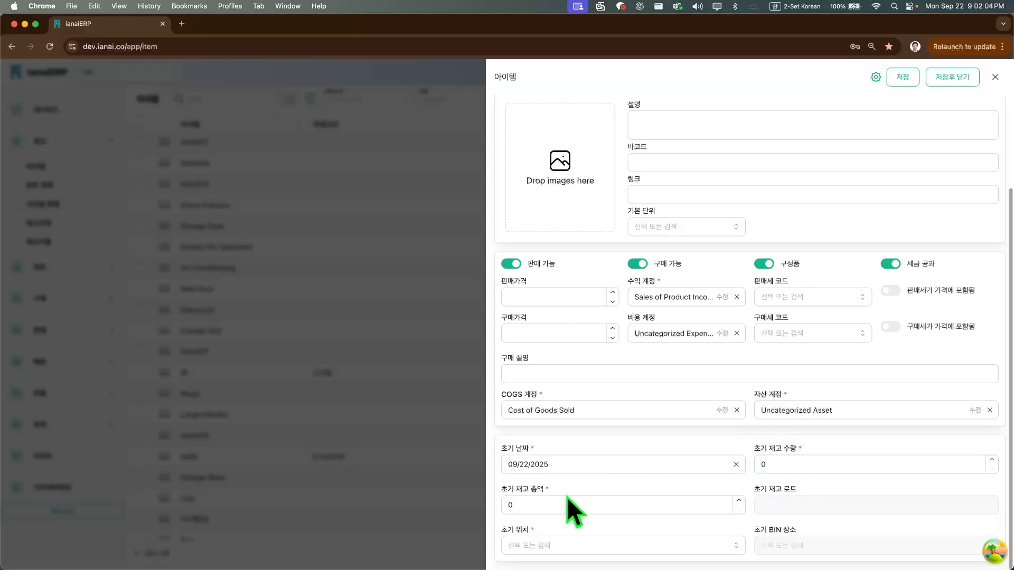
left_click(569, 547)
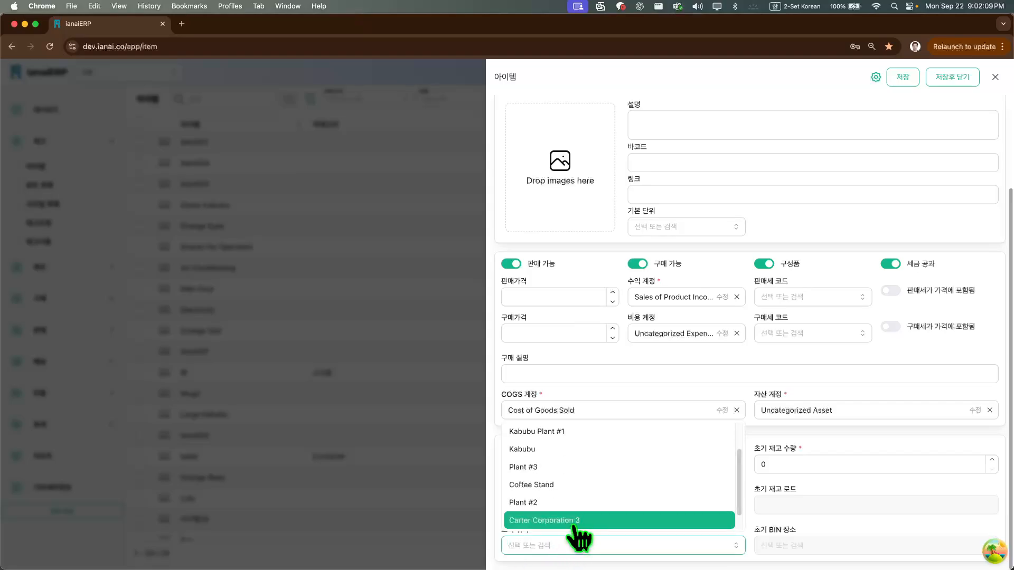
scroll(597, 502, "down", 1)
left_click(595, 490)
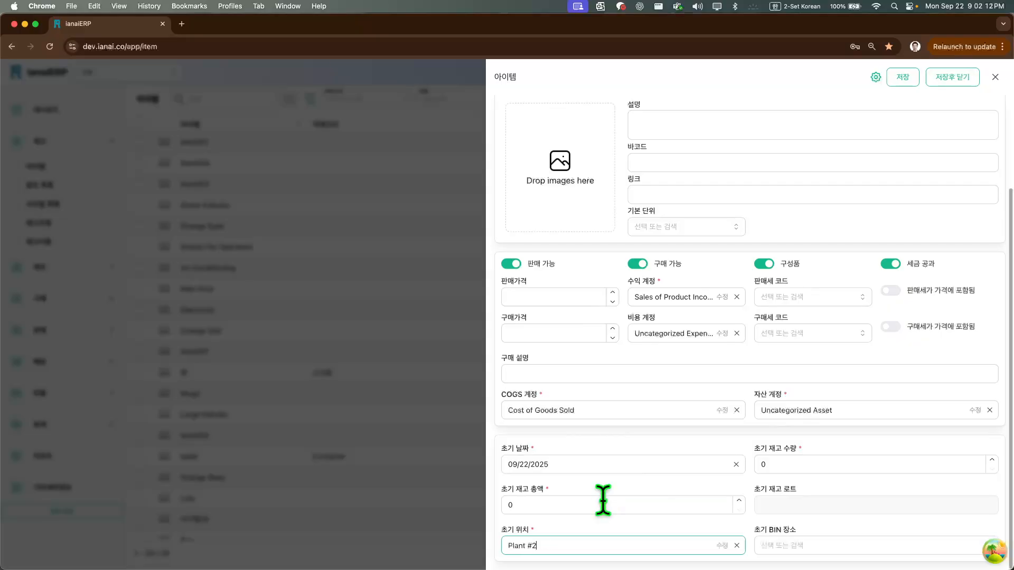
Try twice to save and close the new 비타민A구미낱알 item, rechecking its fields between attempts and dismissing each notification
scroll(686, 432, "up", 5)
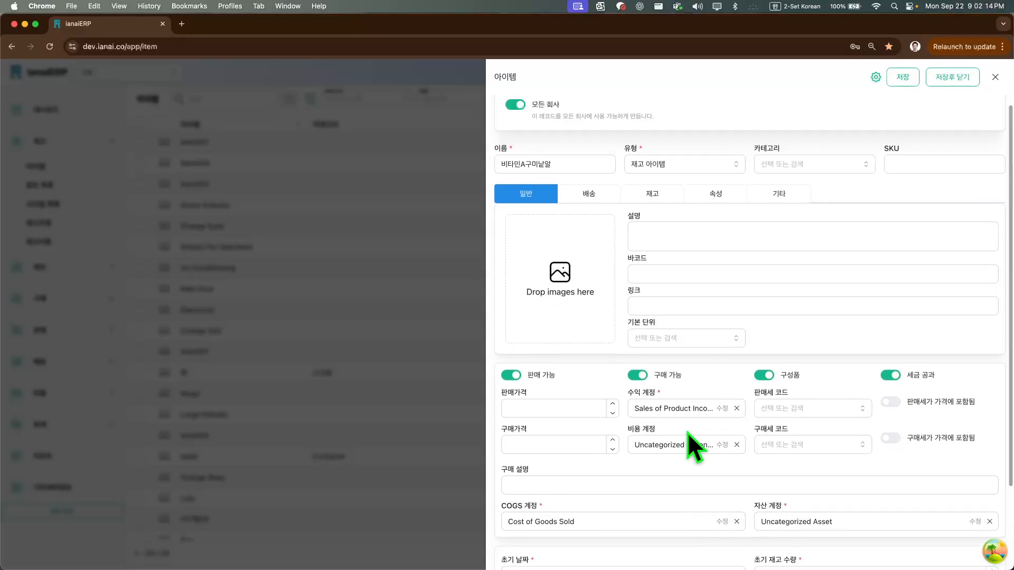
scroll(686, 432, "down", 3)
scroll(686, 432, "up", 4)
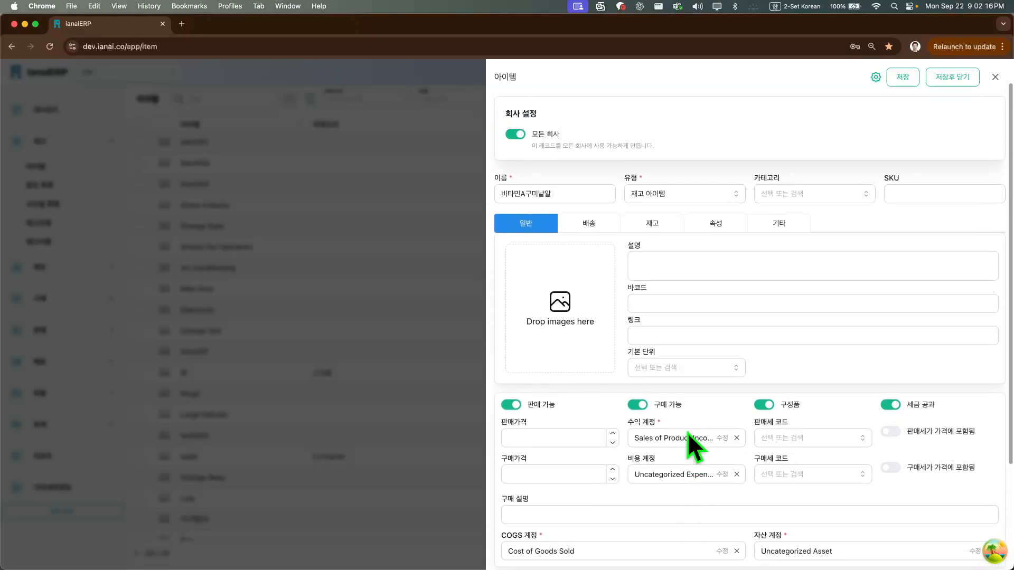
left_click(950, 86)
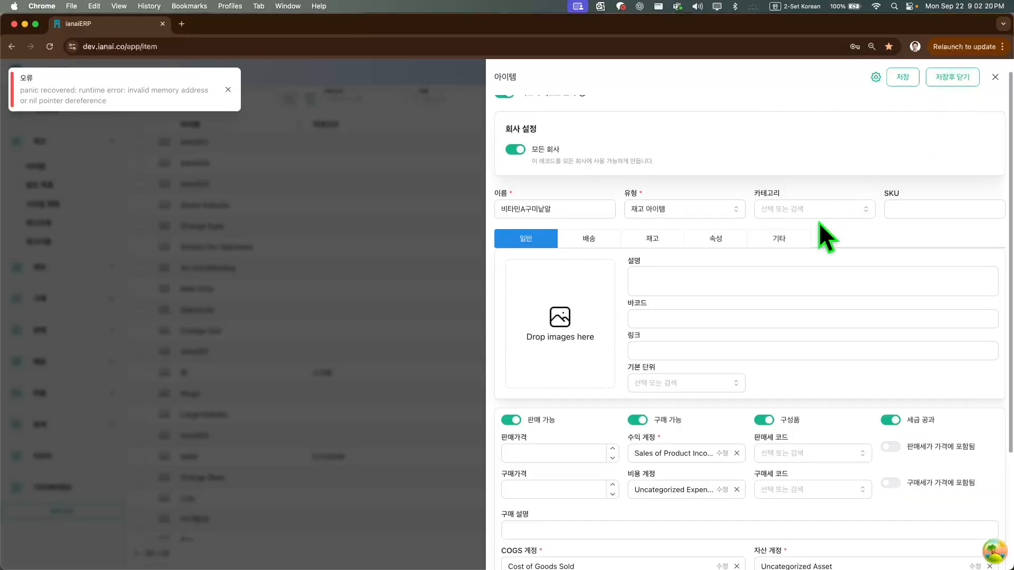
scroll(740, 285, "down", 3)
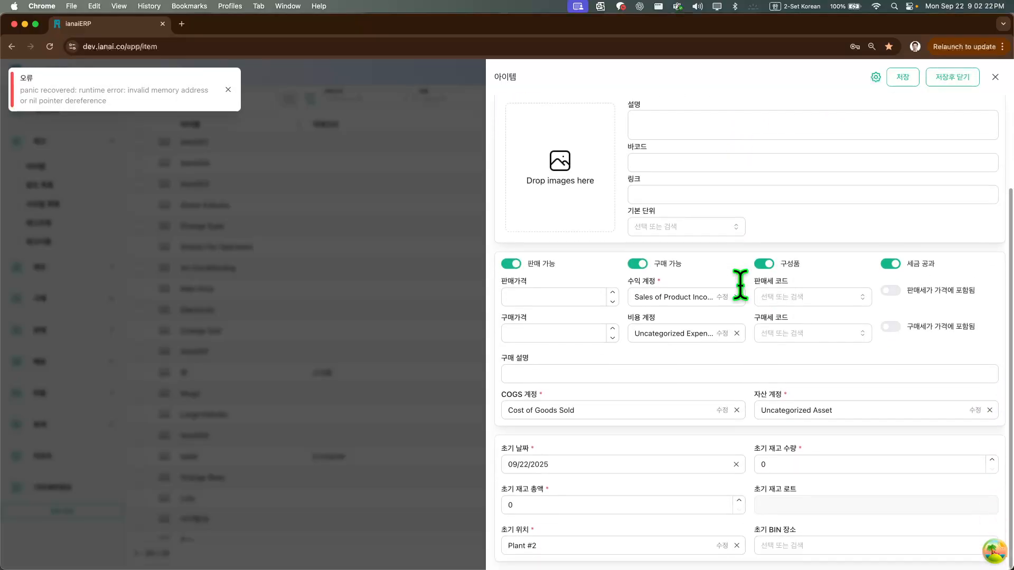
scroll(702, 325, "up", 3)
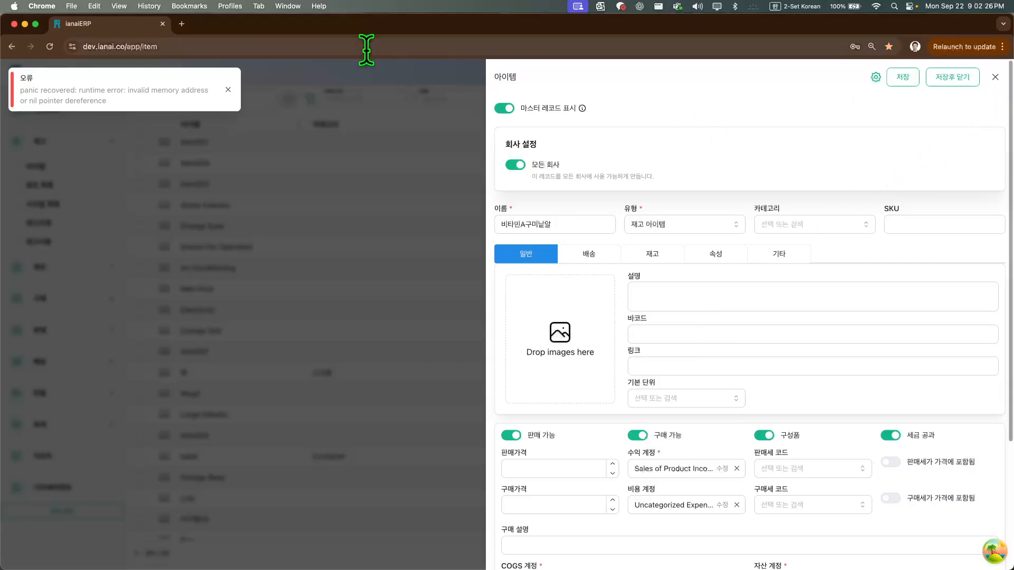
left_click(228, 91)
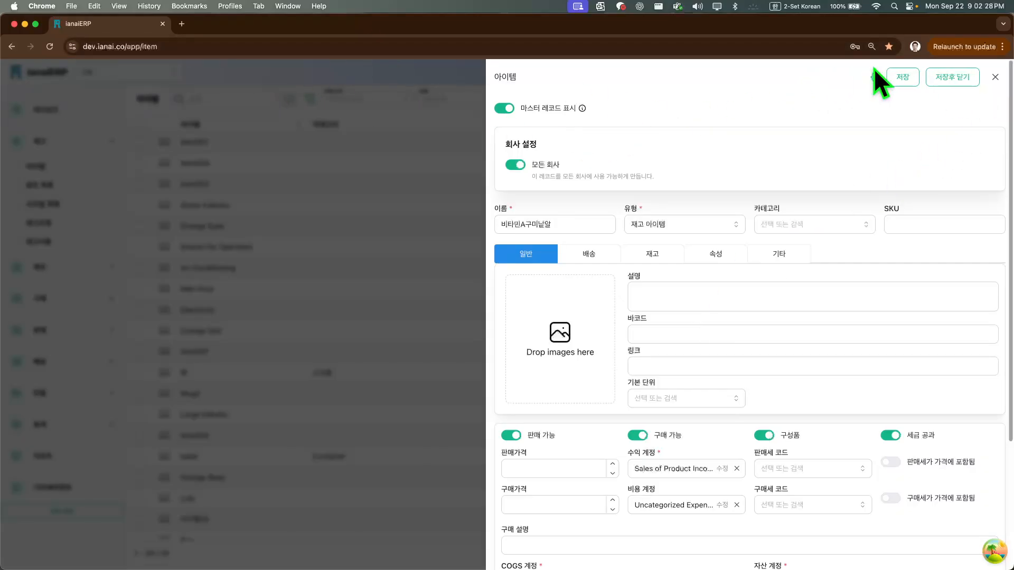
left_click(943, 85)
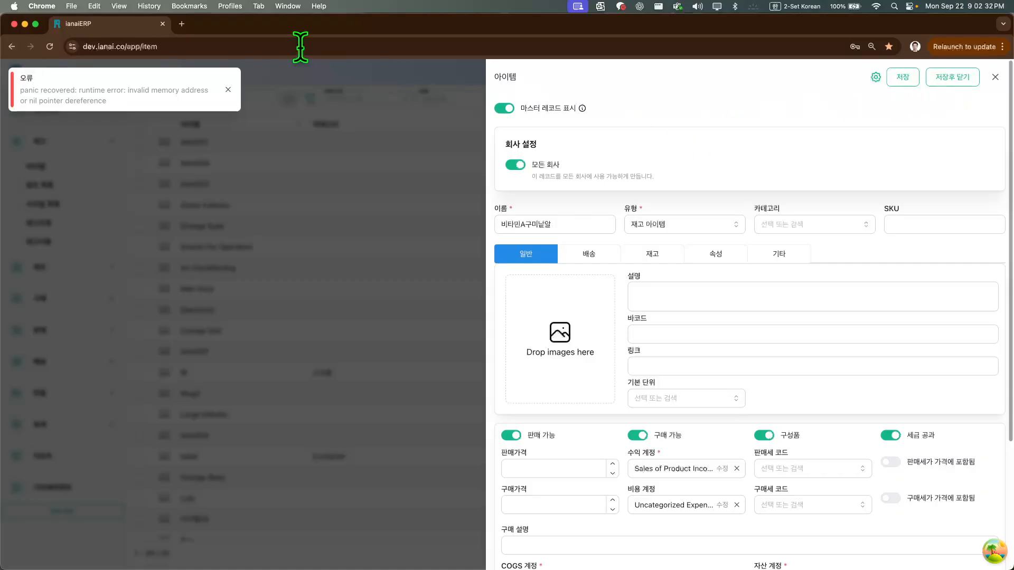
left_click(228, 90)
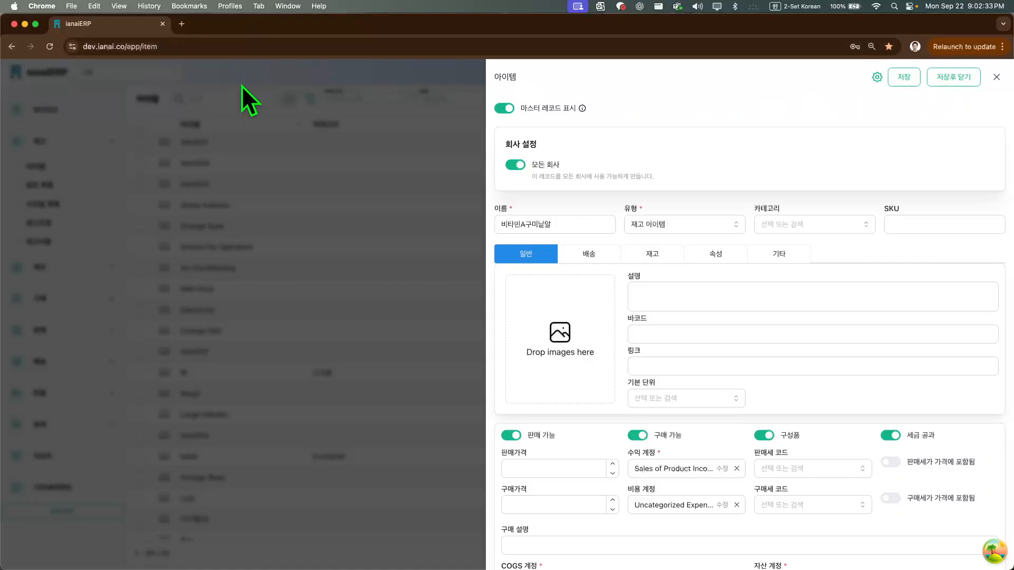
Close the 비타민A구미낱알 item form, discarding its unsaved entries
left_click(996, 77)
left_click(525, 329)
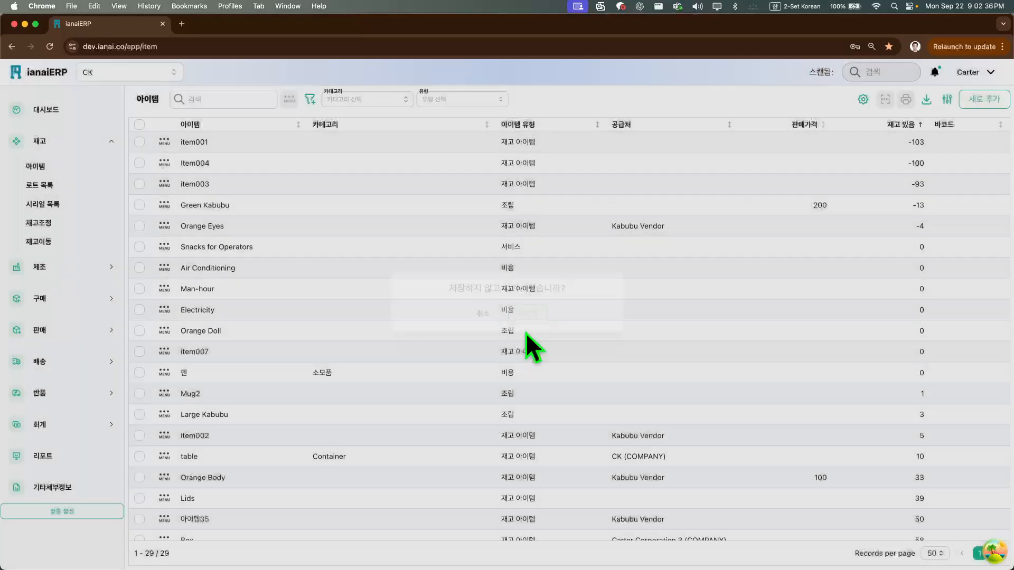